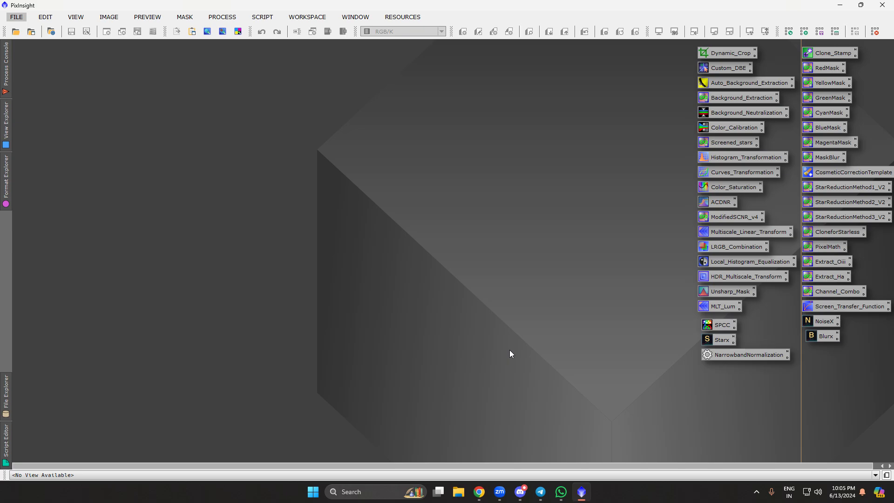
Step: Open the masterLight autocrop integration file from the Carina Nebula master folder
click(16, 17)
click(37, 42)
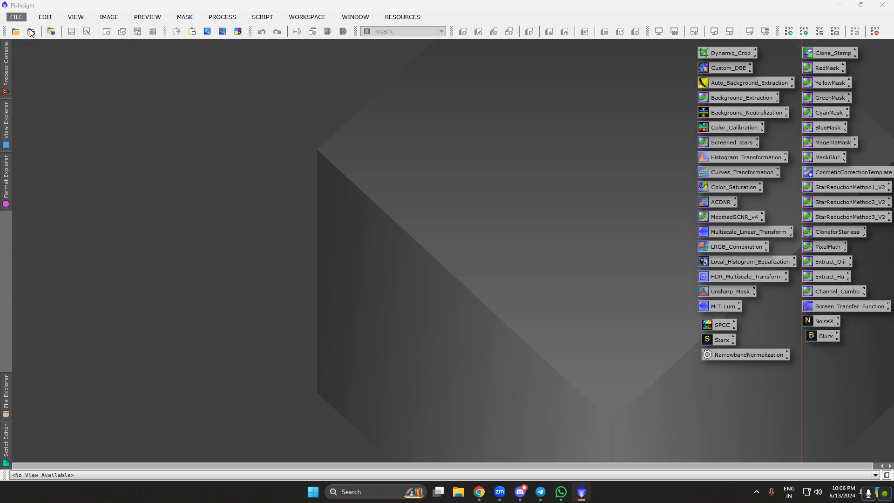
click(281, 25)
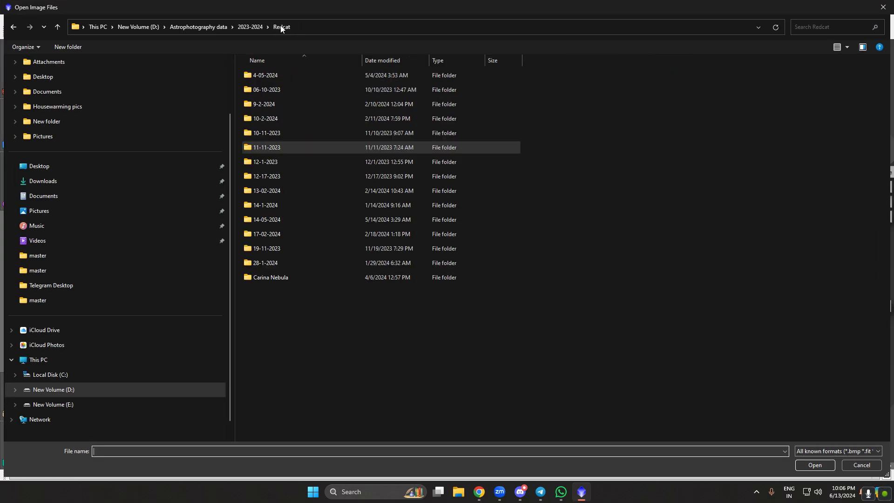
double_click(289, 281)
double_click(292, 135)
click(427, 147)
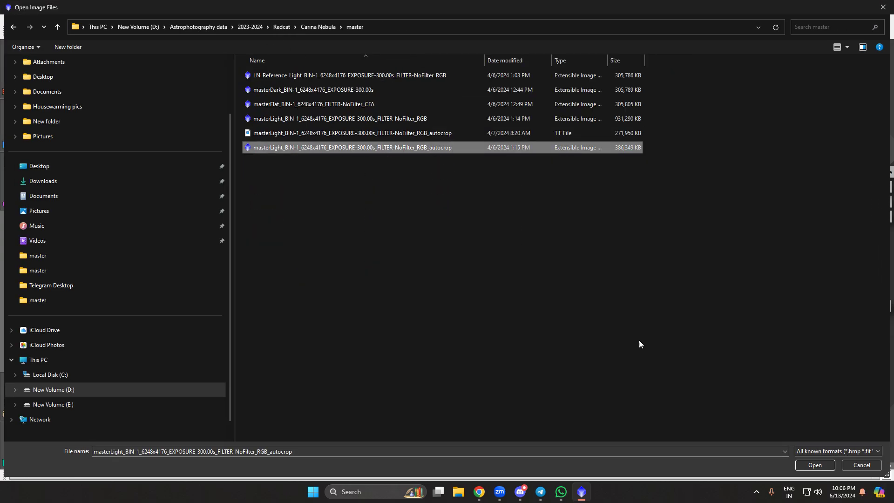
click(805, 465)
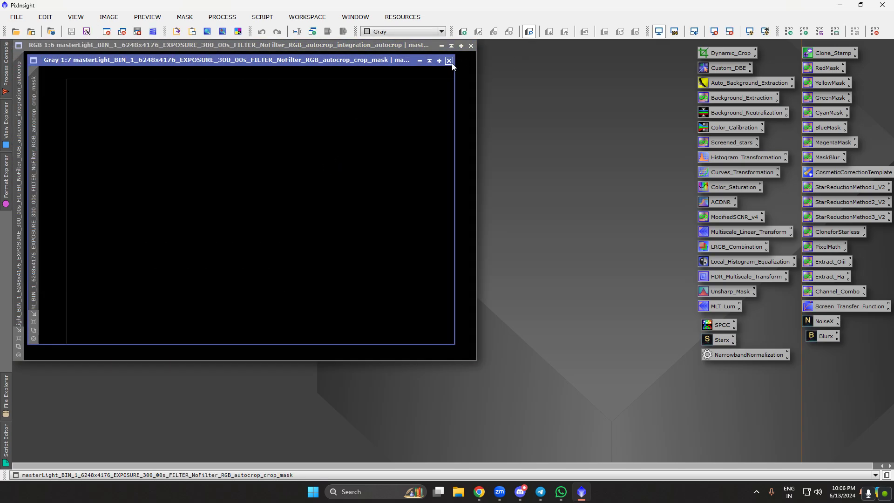
Step: Close the crop_mask image and STF auto-stretch the master light to reveal the red nebula
click(449, 61)
double_click(850, 306)
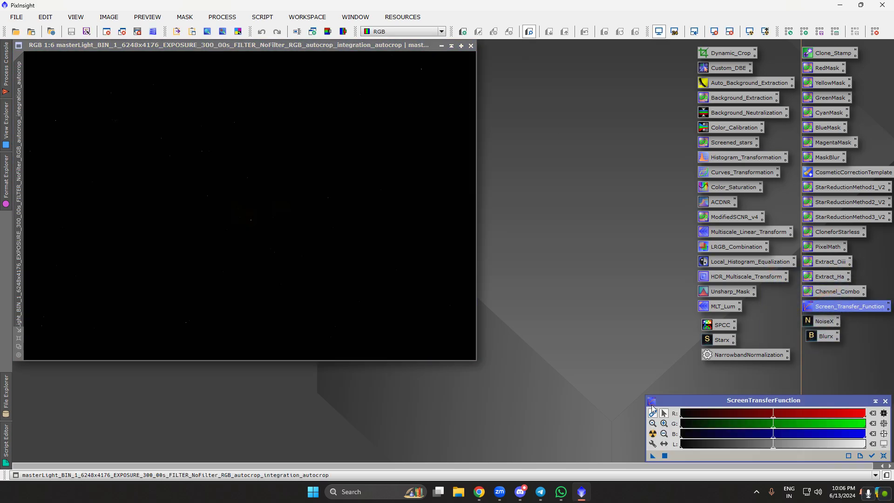
click(653, 433)
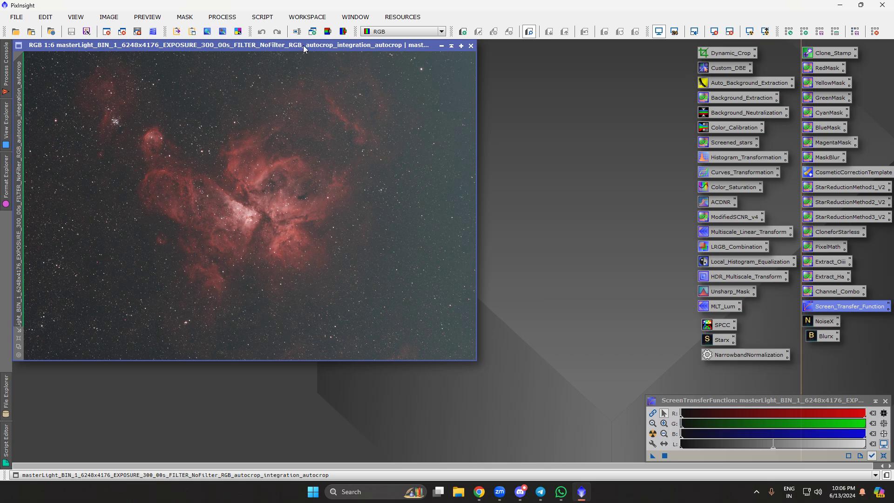
drag(304, 46, 411, 56)
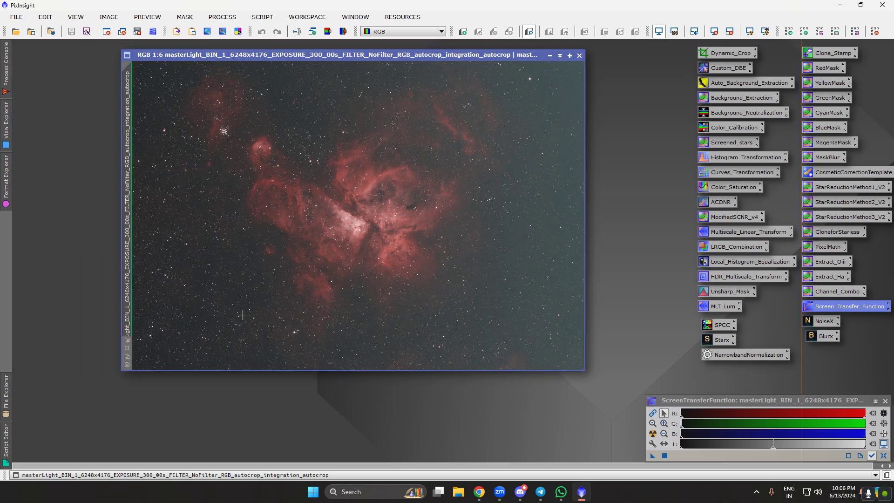
click(128, 348)
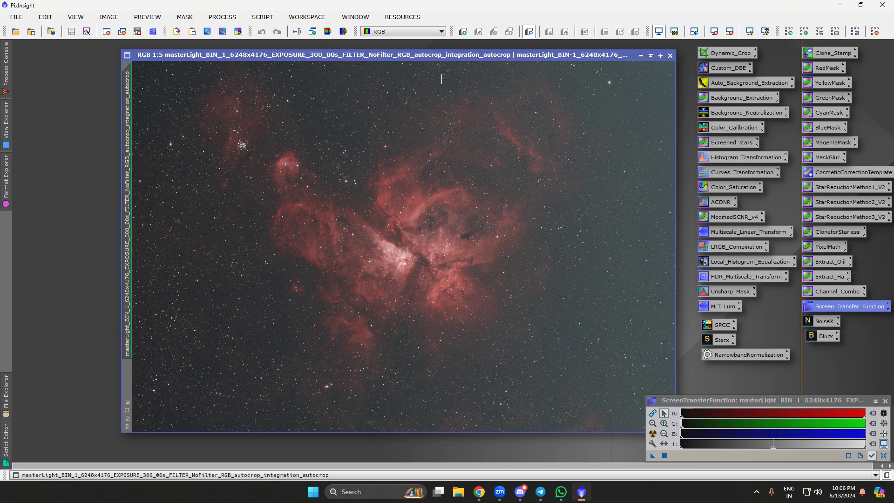
drag(440, 54, 356, 53)
Step: Run the GraXpert script with Subtraction correction, replacing the target view
click(223, 18)
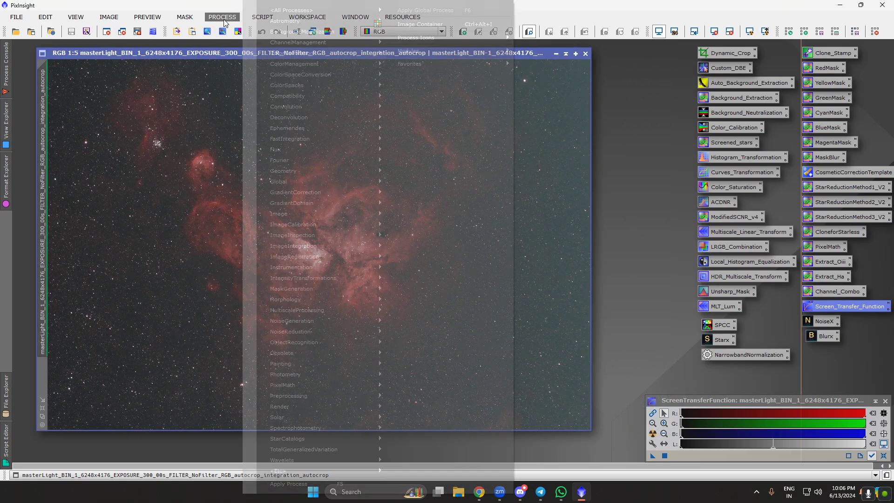
click(222, 19)
click(262, 17)
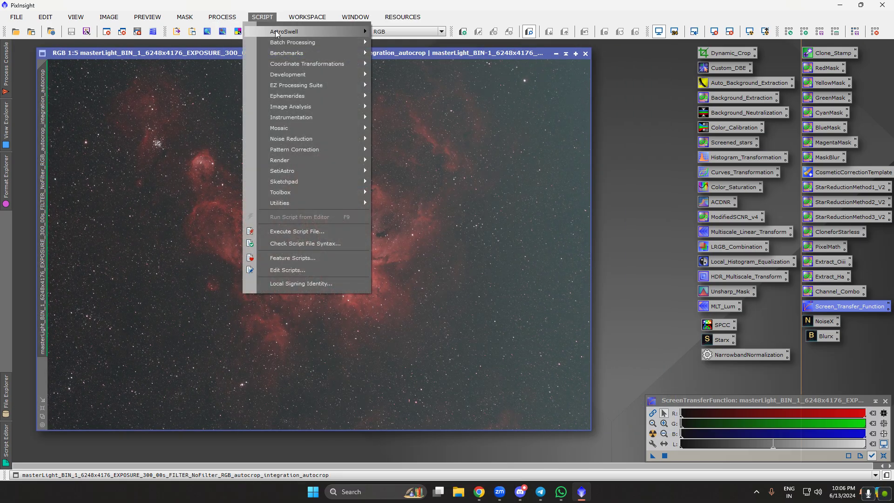
mouse_move(309, 192)
click(380, 300)
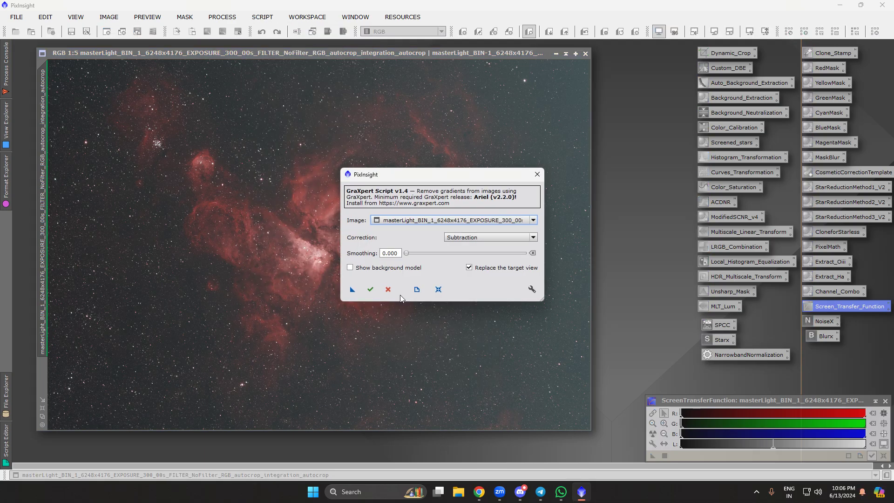
click(370, 290)
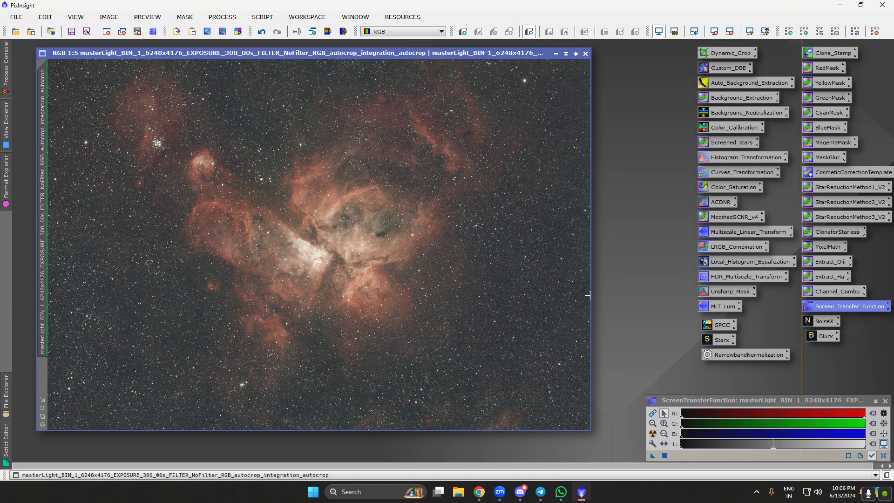
Step: Extract the nebula image's lightness into a new view
click(821, 337)
double_click(821, 337)
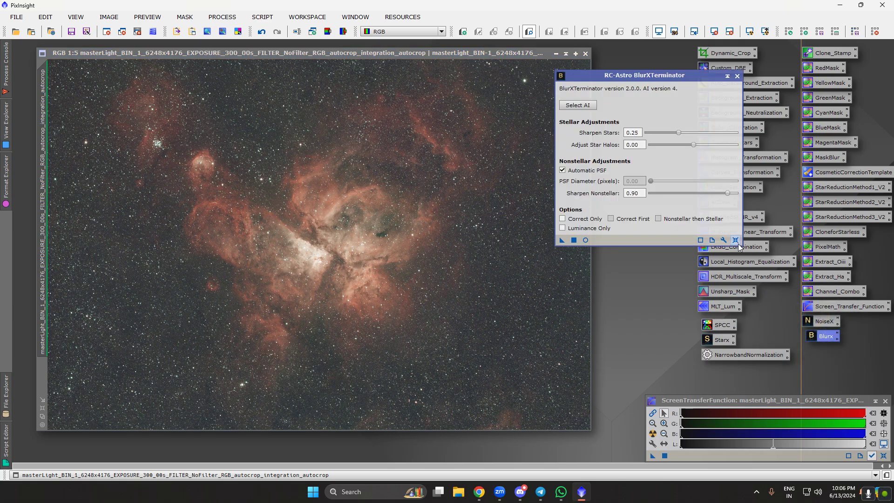
click(208, 31)
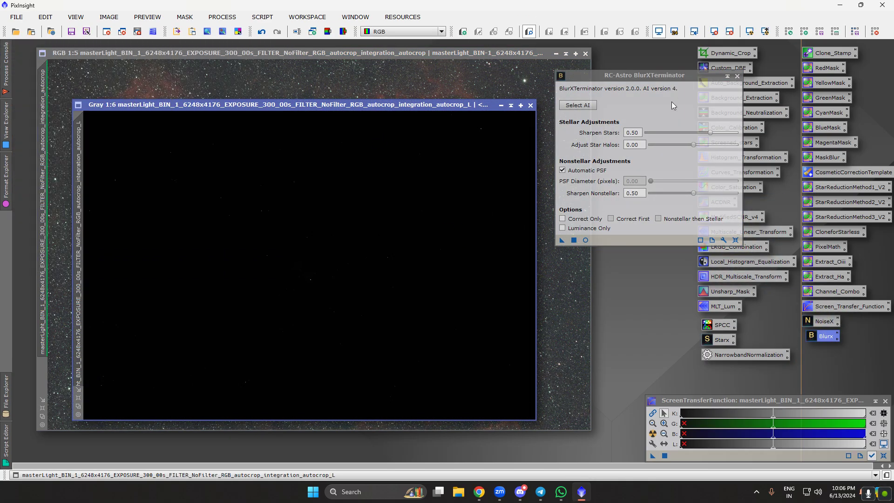
Step: Measure stars with FWHMEccentricity on the lightness image, getting median FWHM 2.728 px
click(261, 19)
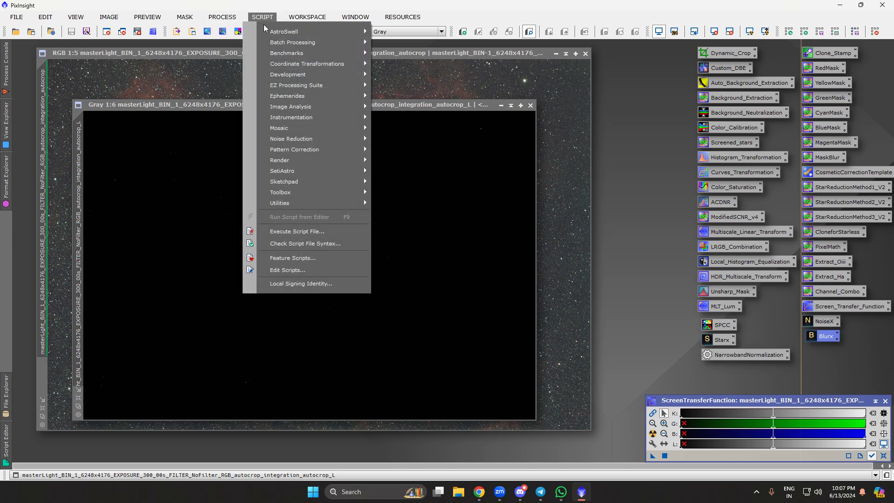
mouse_move(298, 107)
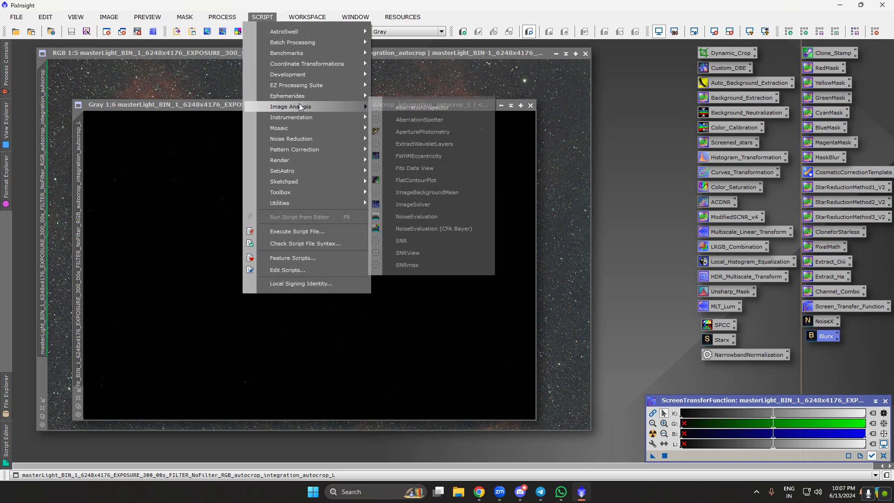
click(430, 158)
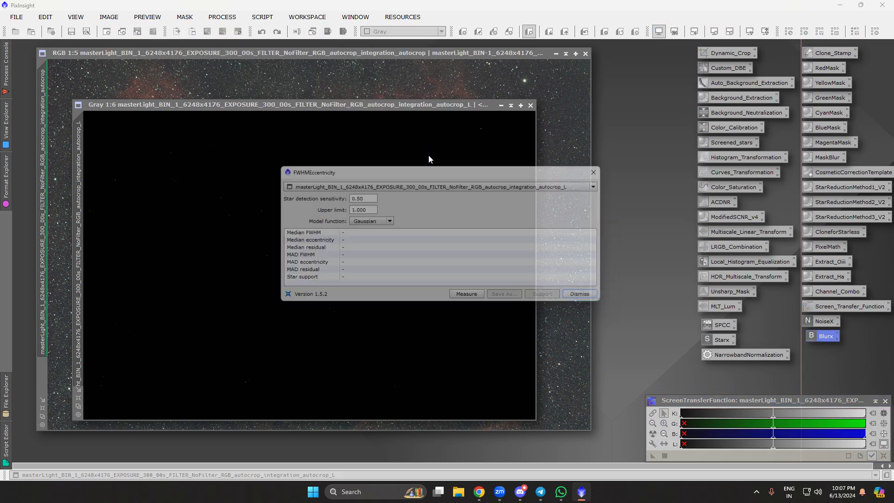
click(478, 299)
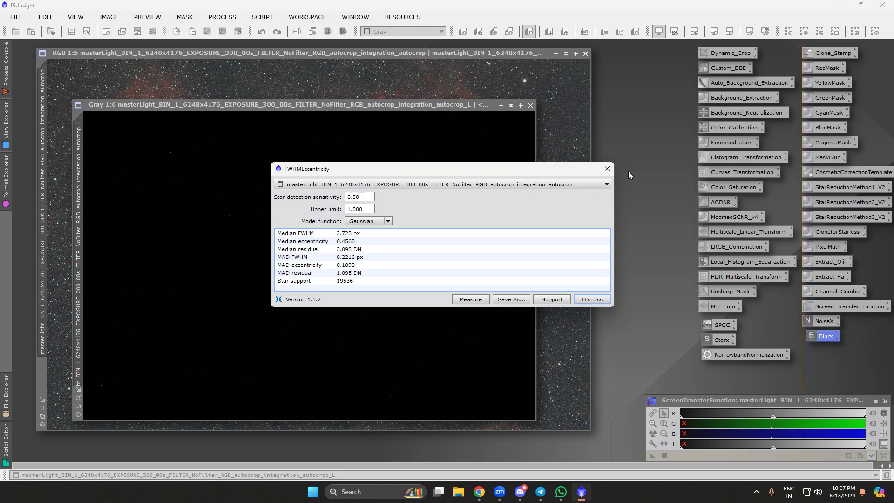
click(607, 168)
Step: Close the lightness image and apply BlurXTerminator with automatic PSF off and PSF diameter 2.72
click(531, 106)
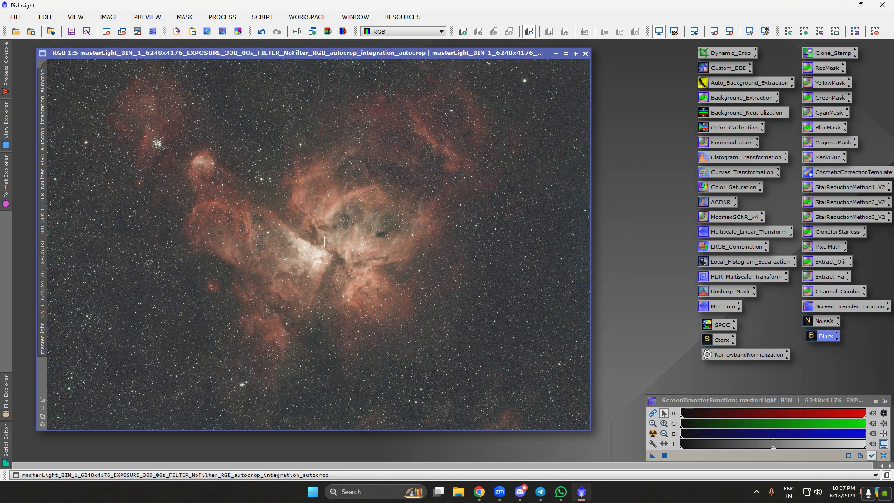
double_click(826, 336)
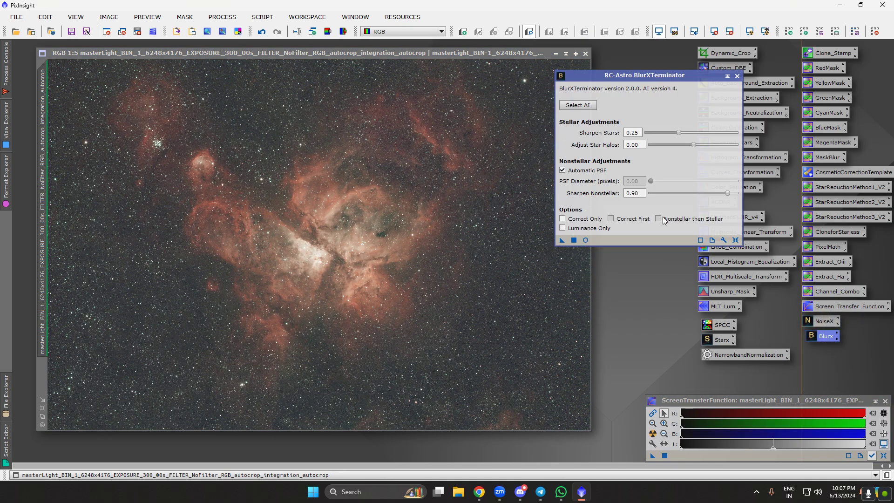
click(589, 171)
key(Tab)
text(2.72)
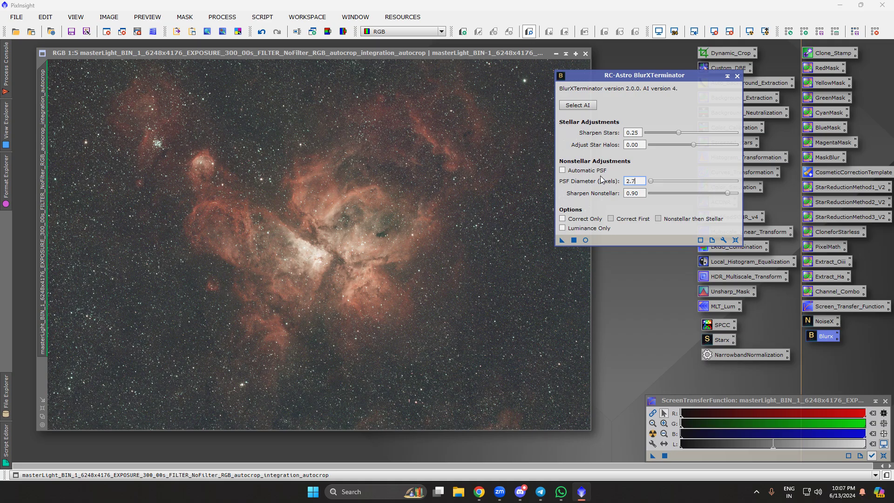
click(560, 241)
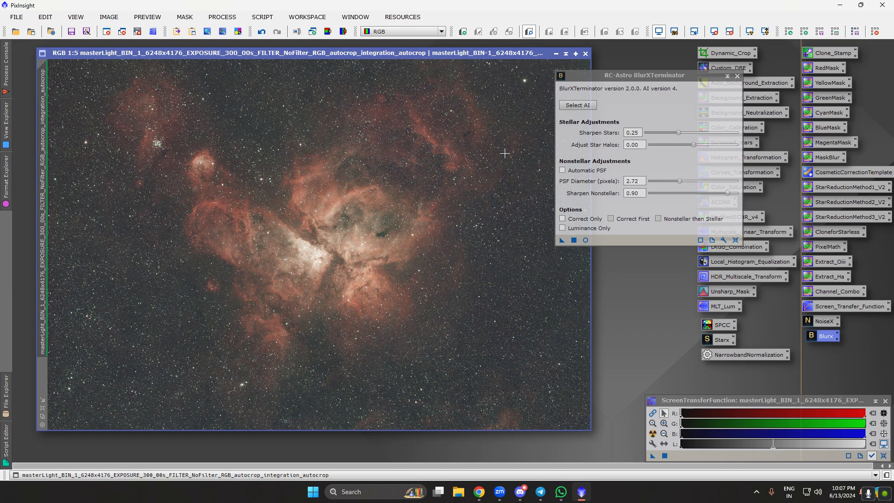
Step: Inspect the sharpened nebula at different zoom levels
click(738, 76)
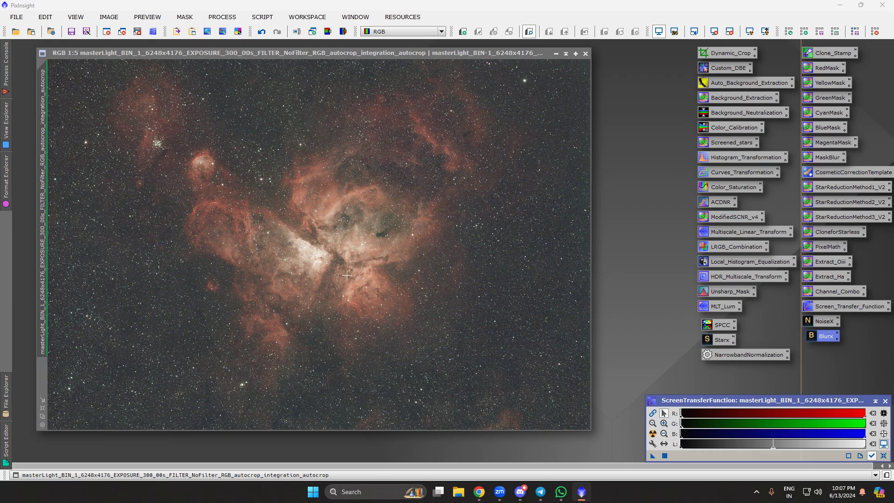
scroll(329, 259, up, 4)
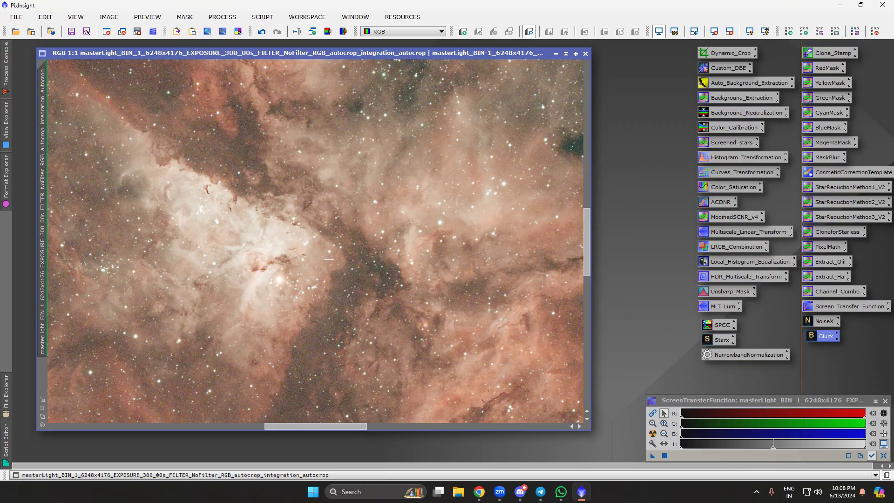
scroll(219, 200, down, 5)
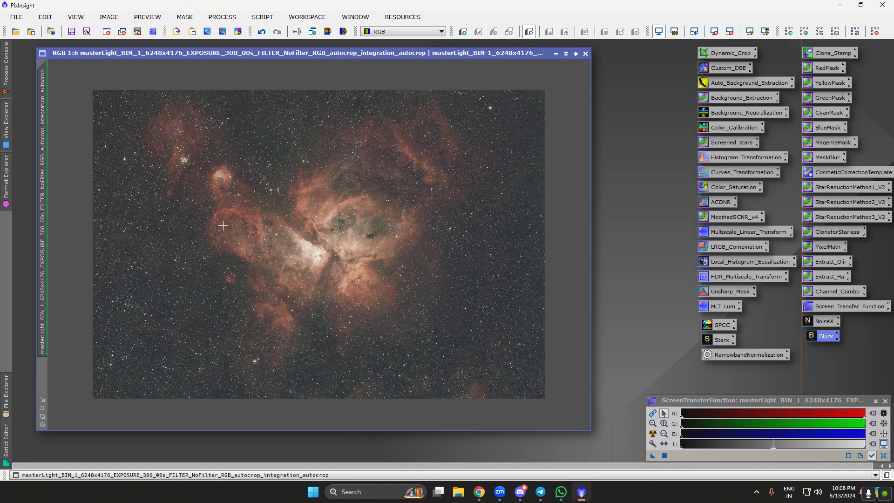
scroll(219, 173, up, 6)
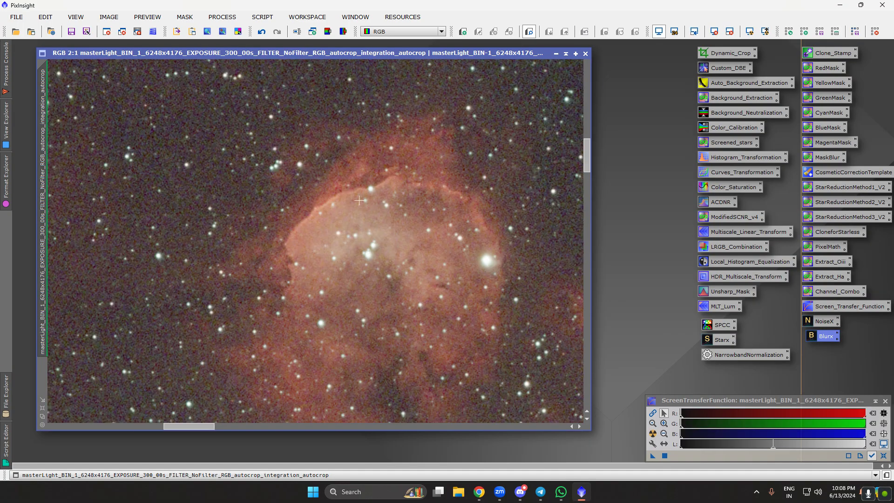
scroll(502, 255, down, 4)
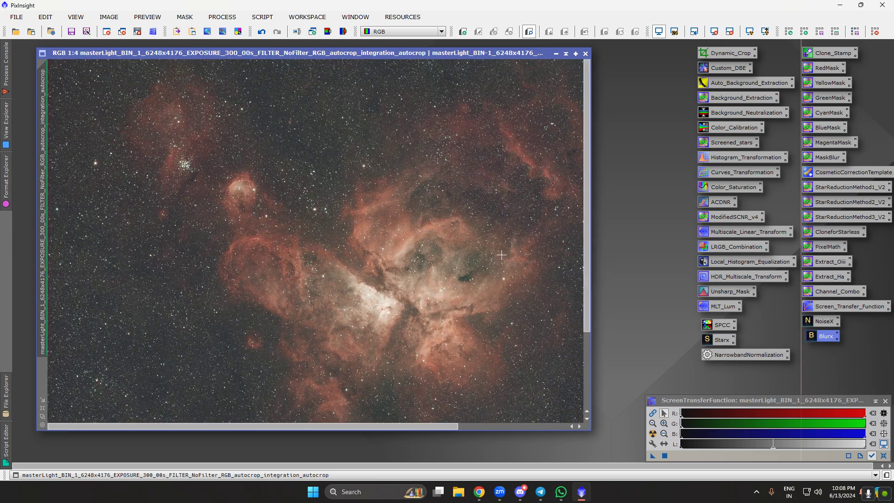
scroll(502, 254, down, 4)
scroll(499, 265, up, 3)
Step: Apply SPCC to the nebula using Sony CMOS R/G/B-UVIRcut L-eXtreme filter curves
double_click(720, 325)
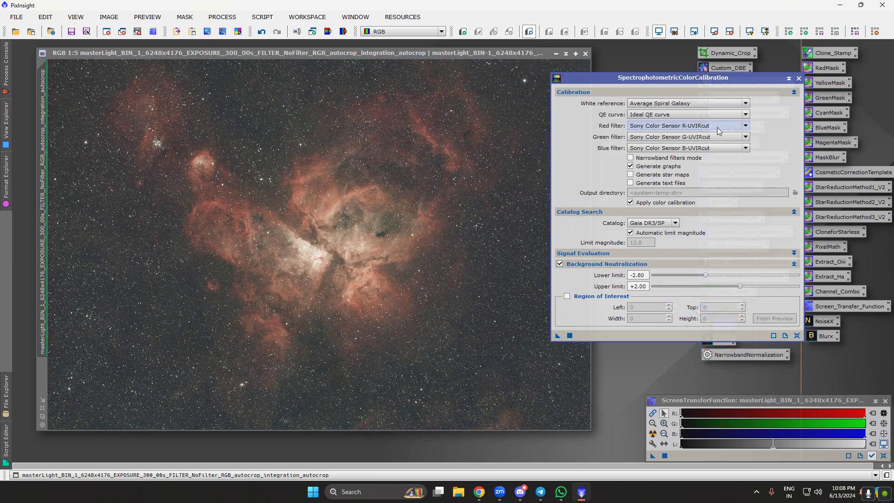
click(718, 126)
click(699, 218)
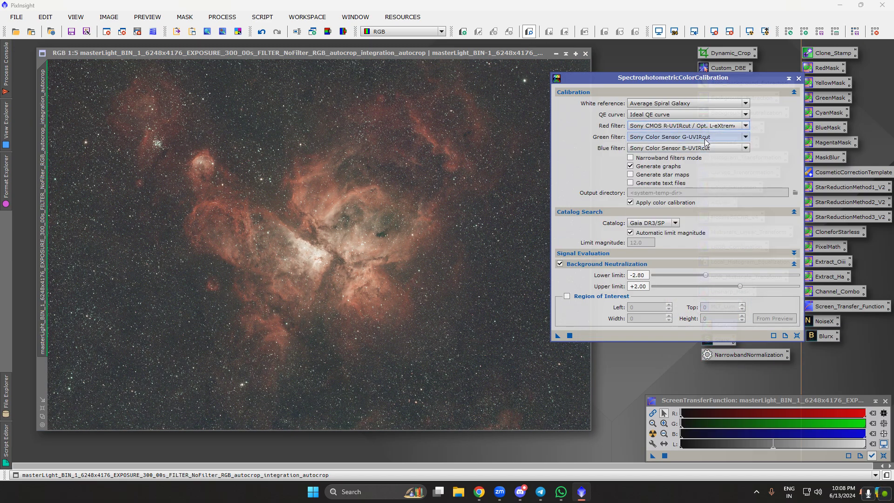
click(707, 137)
click(699, 223)
click(727, 148)
click(721, 238)
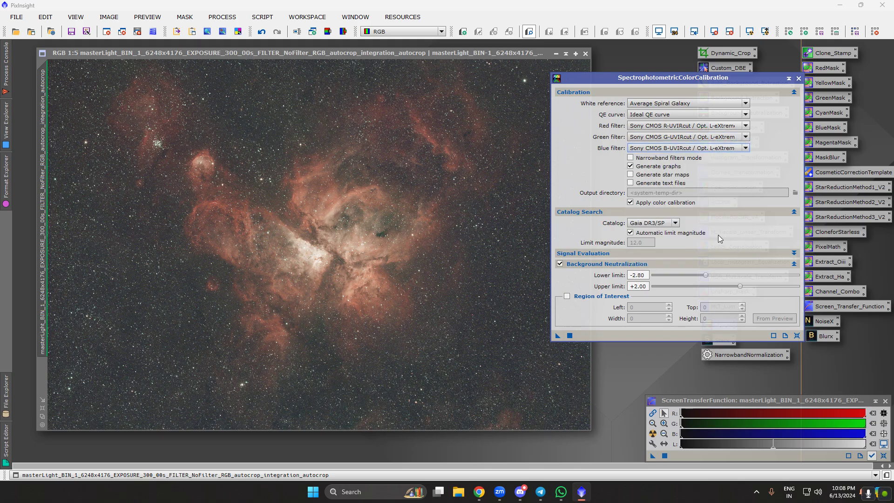
drag(558, 336, 411, 302)
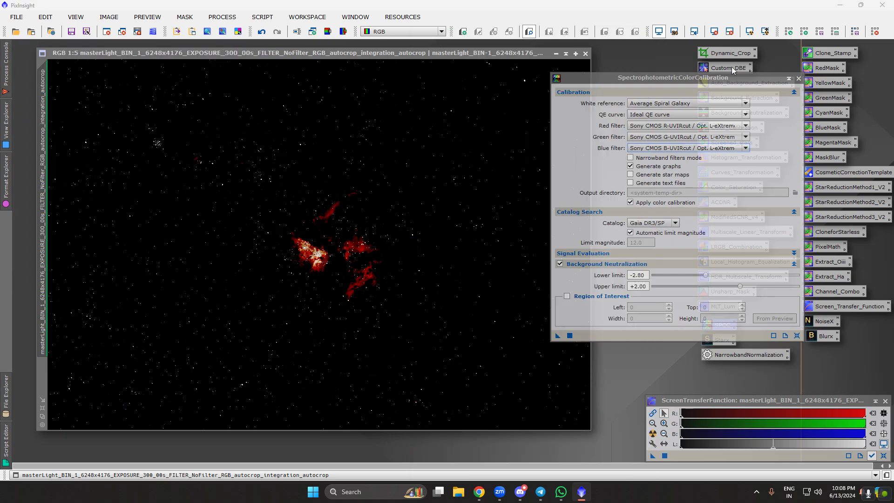
Step: Close the white balance graphs and SPCC, then reset the STF to show linear data
click(643, 35)
click(798, 79)
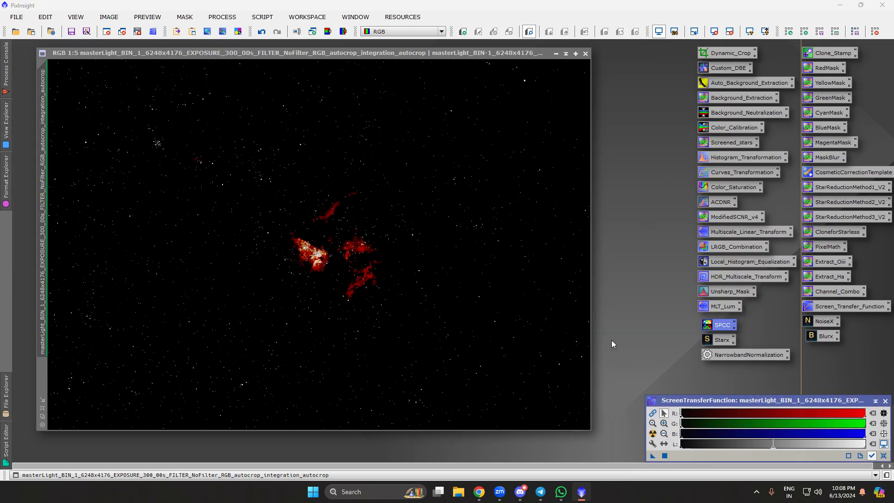
click(262, 18)
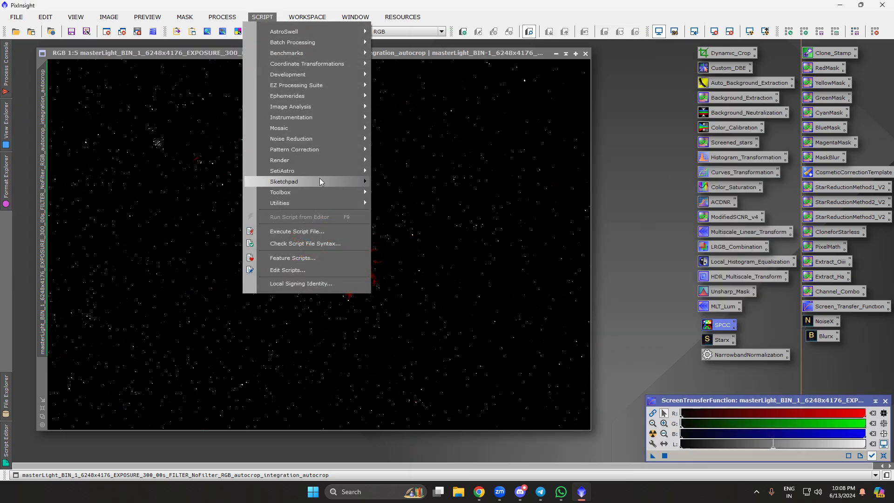
mouse_move(323, 152)
key(Escape)
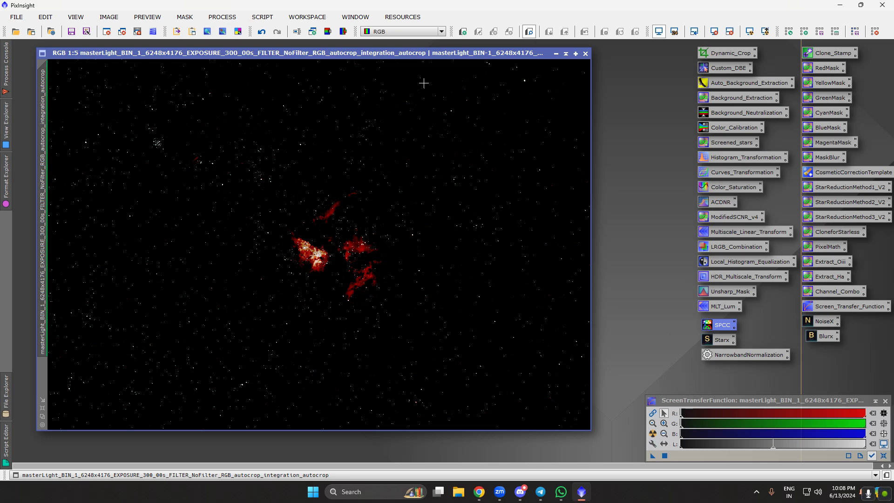
click(714, 32)
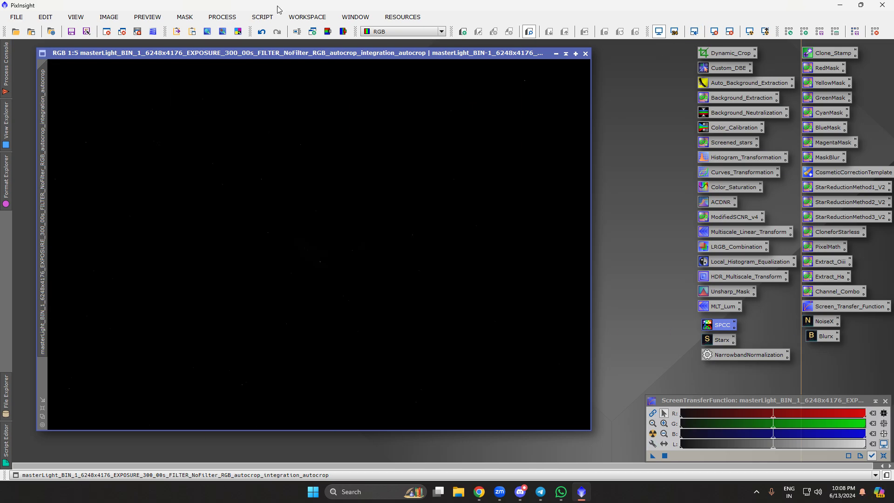
Step: Browse the Script menu to the SetiAstro submenu containing Statistical Stretch
click(262, 18)
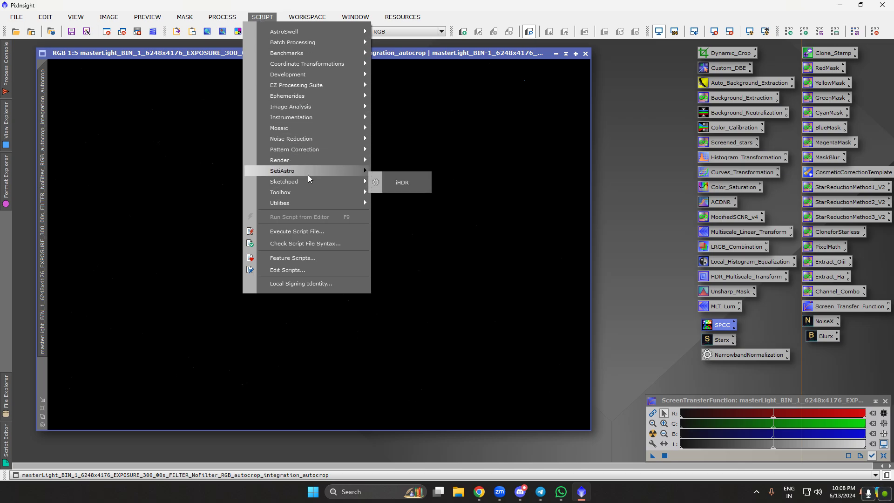
click(731, 158)
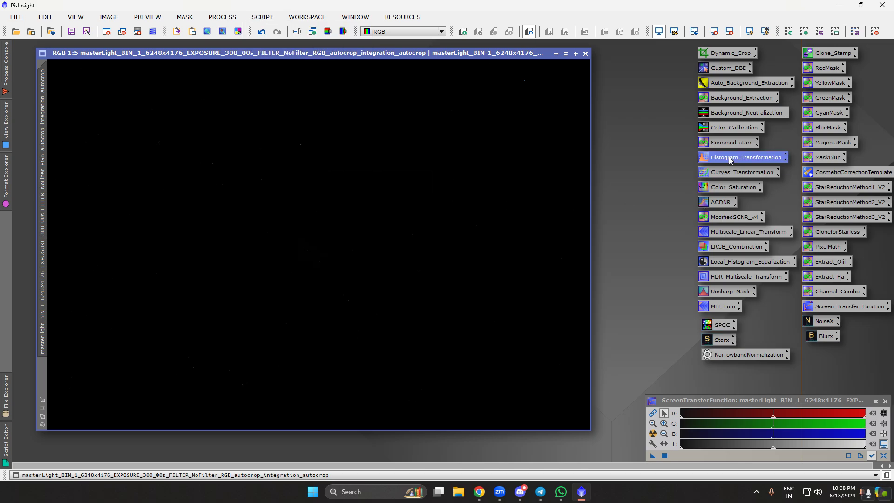
click(222, 17)
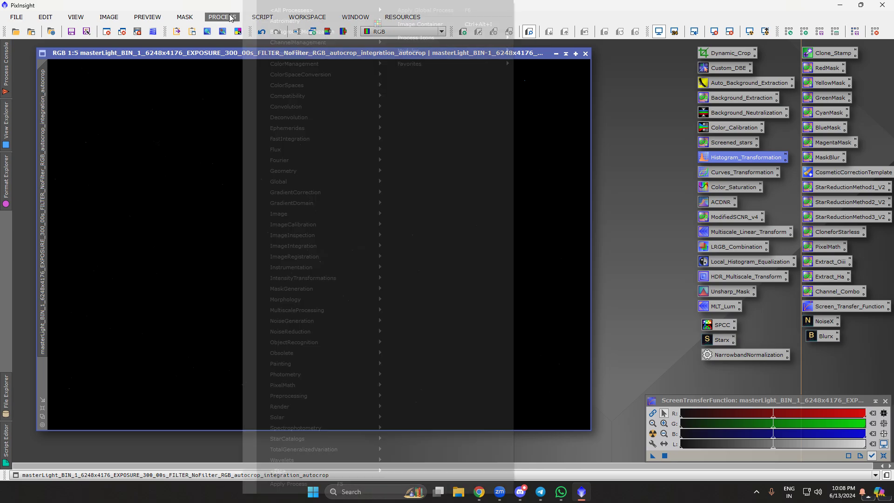
mouse_move(316, 10)
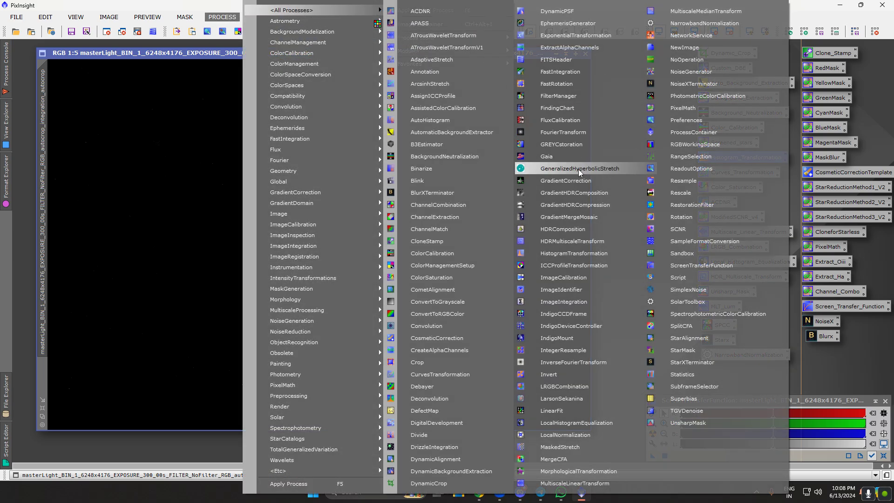
click(205, 176)
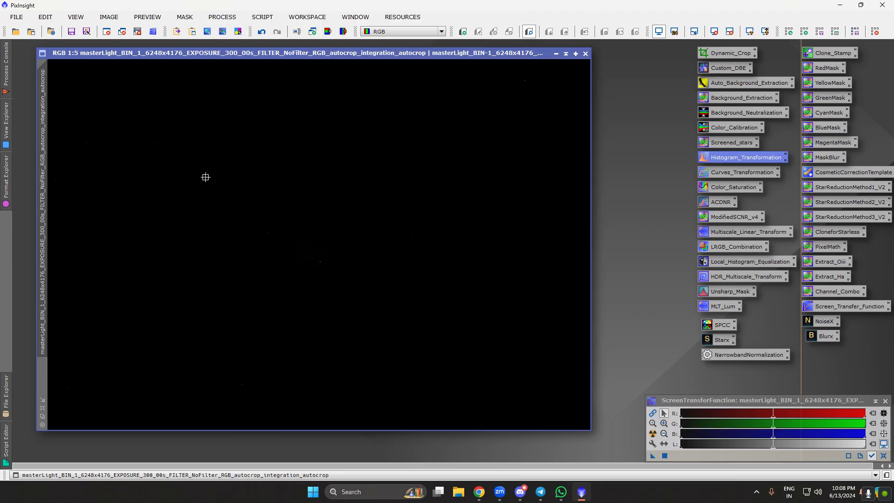
click(262, 17)
mouse_move(287, 169)
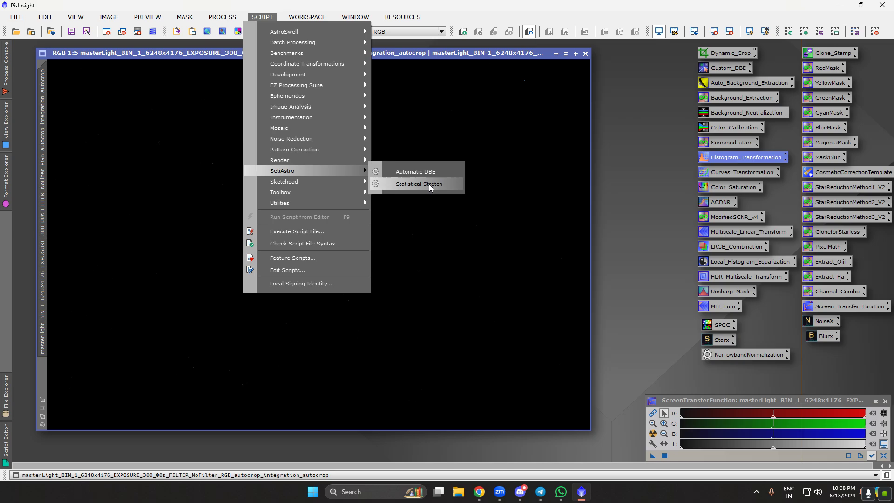
click(492, 231)
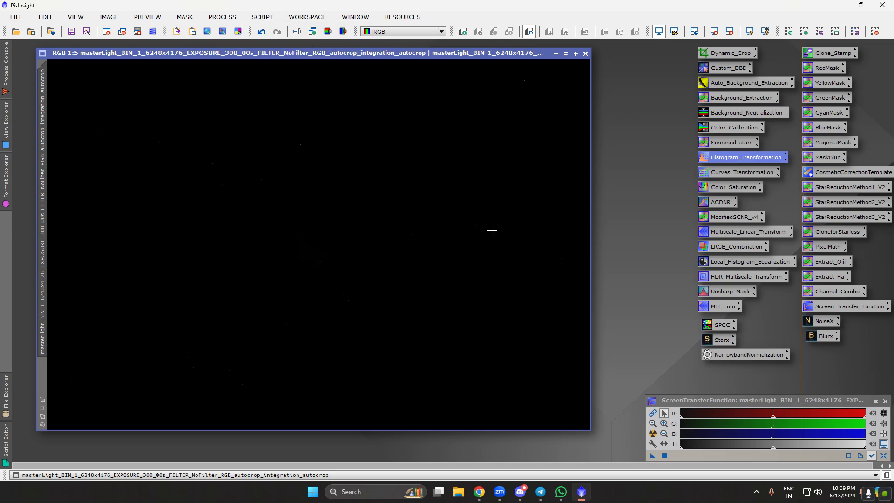
click(221, 15)
click(263, 17)
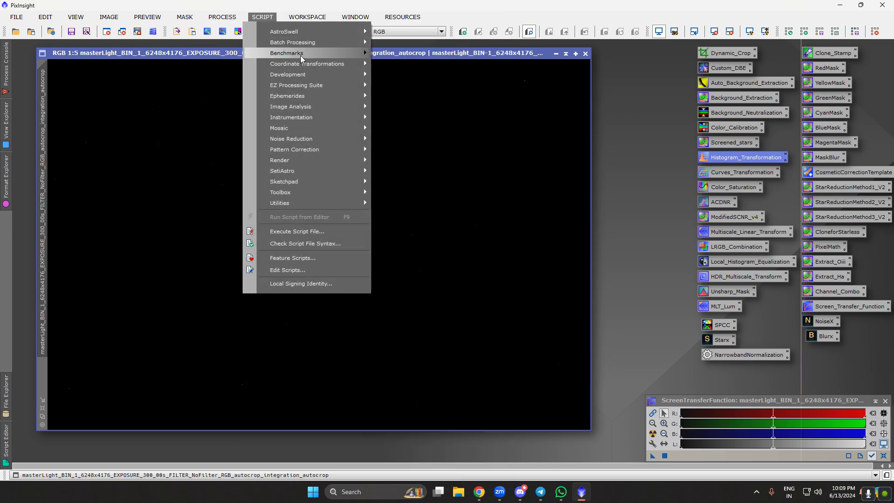
mouse_move(314, 85)
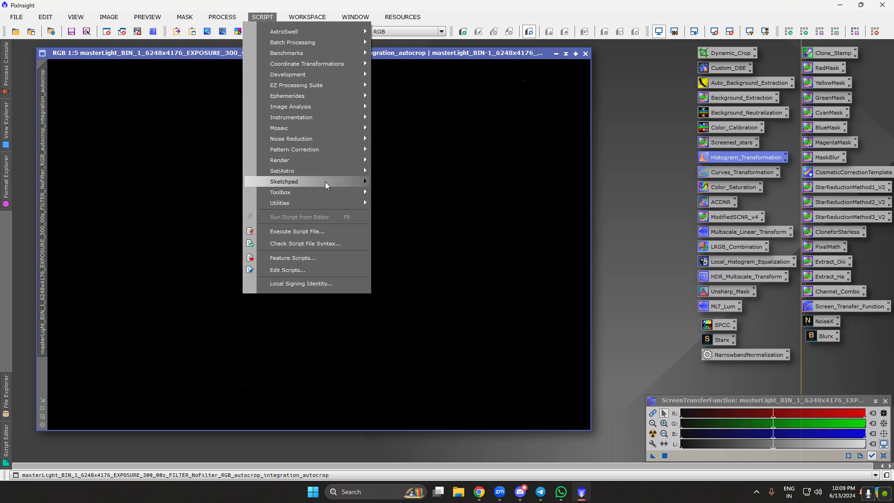
mouse_move(333, 174)
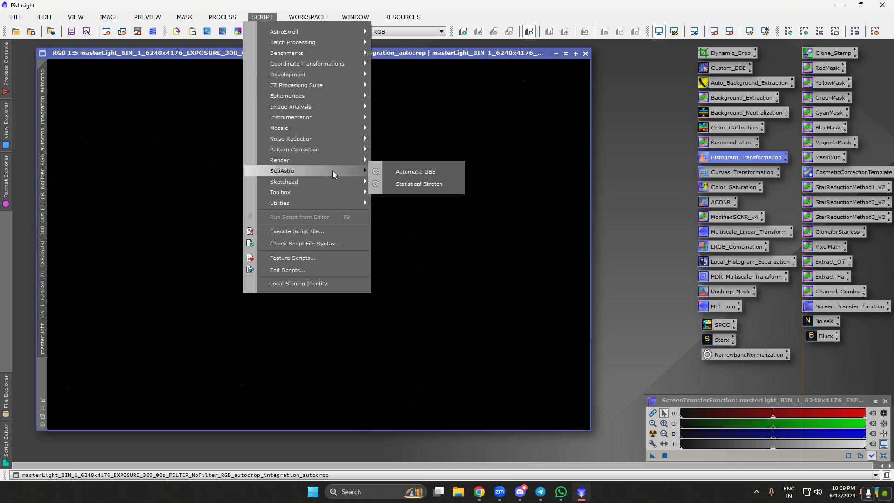
Step: Apply Statistical Stretch with target median 0.15 and curves boost 0.15 after previewing
click(413, 183)
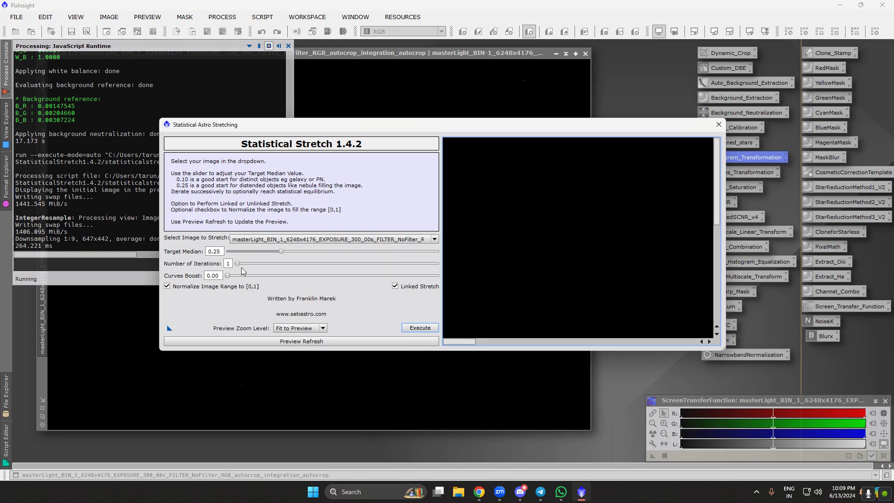
drag(228, 275, 289, 276)
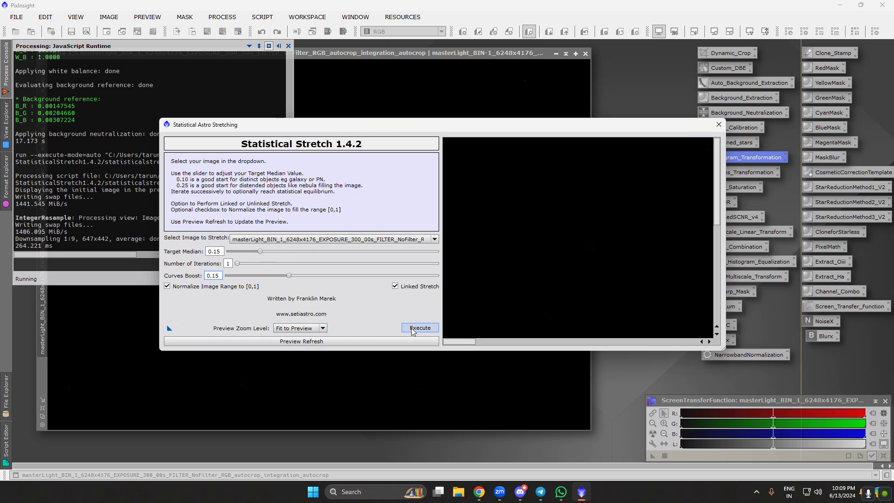
click(332, 341)
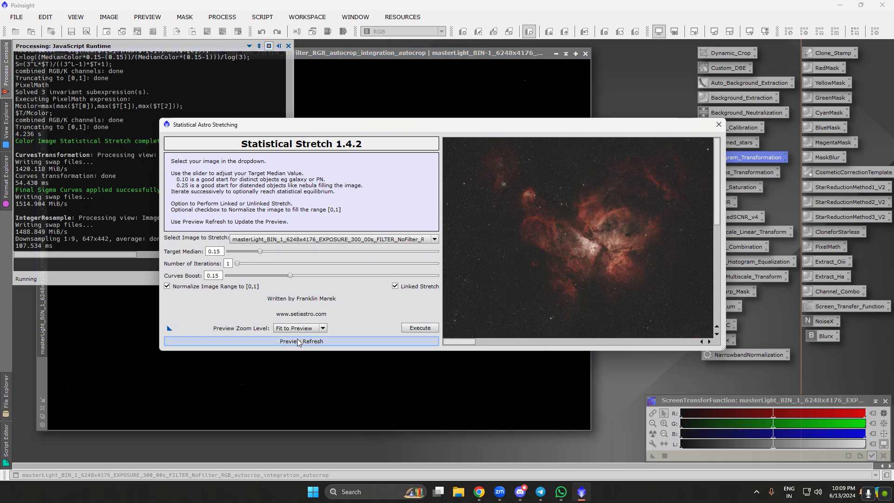
click(418, 331)
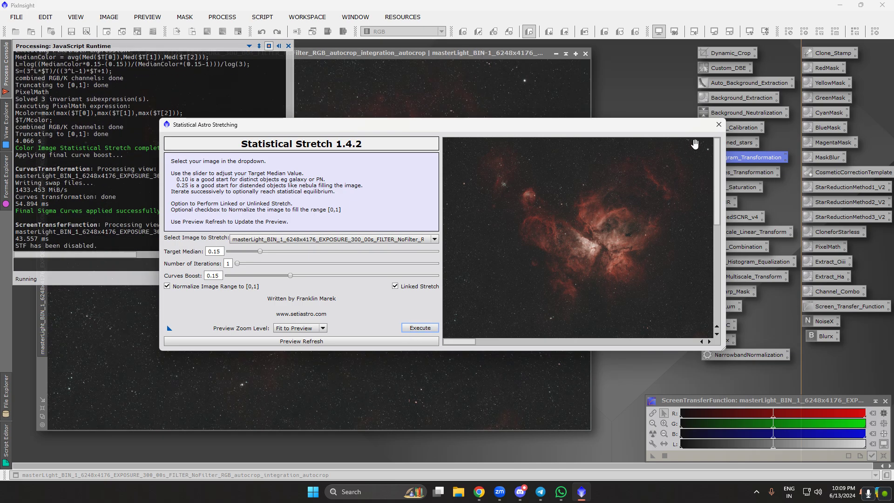
scroll(347, 244, up, 1)
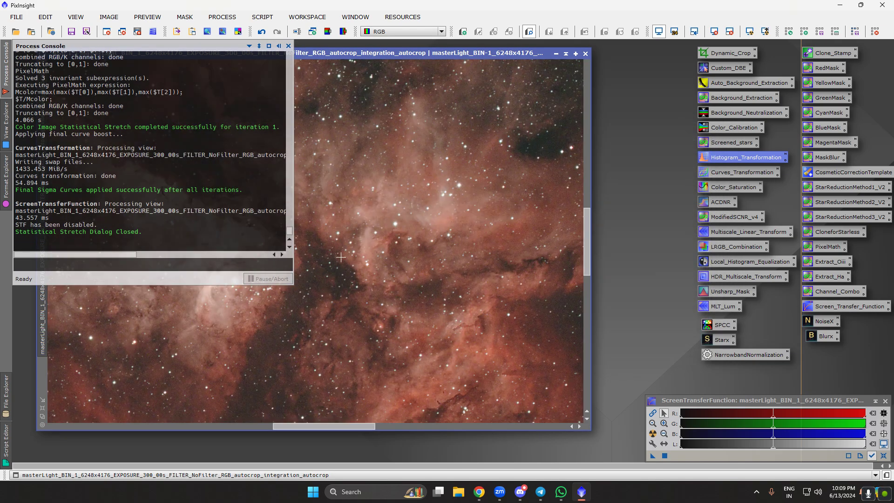
Step: Launch the iHDR script from the Sketchpad scripts
scroll(352, 256, down, 3)
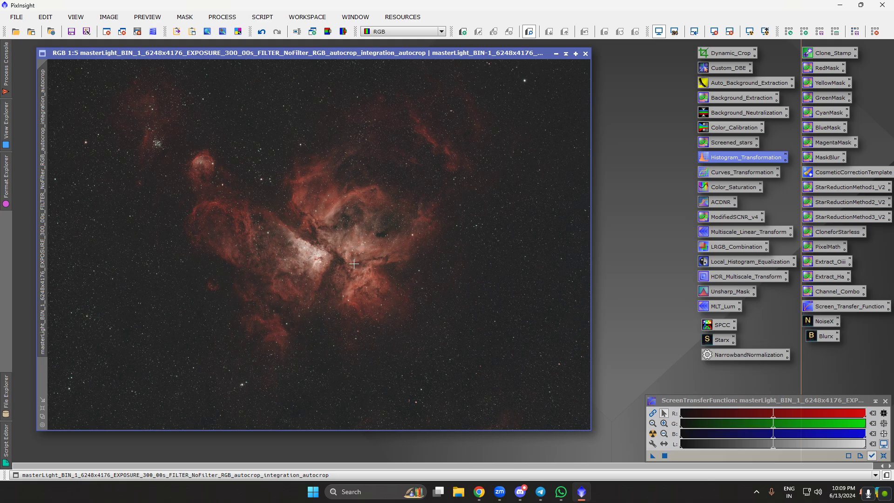
click(262, 16)
mouse_move(306, 186)
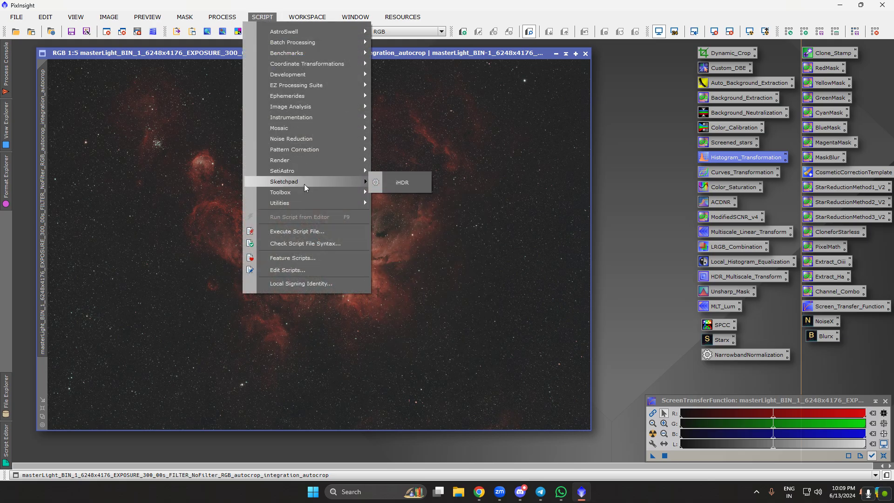
click(400, 183)
click(262, 17)
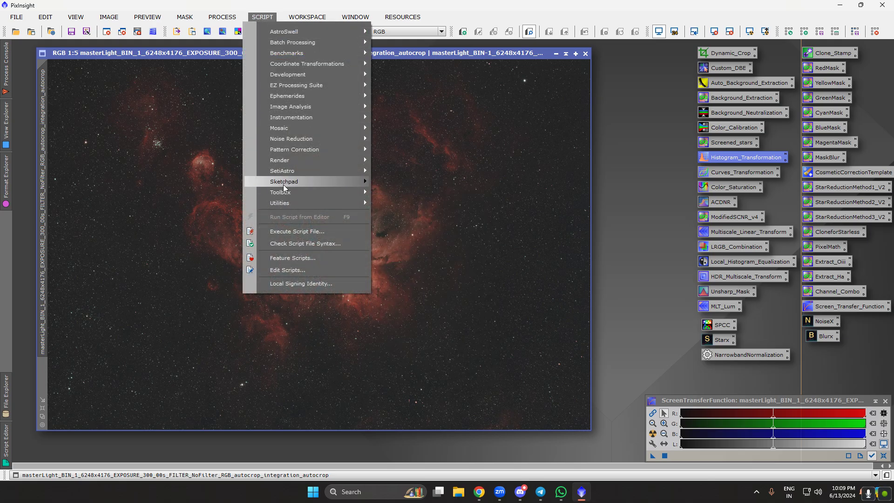
mouse_move(298, 182)
click(401, 182)
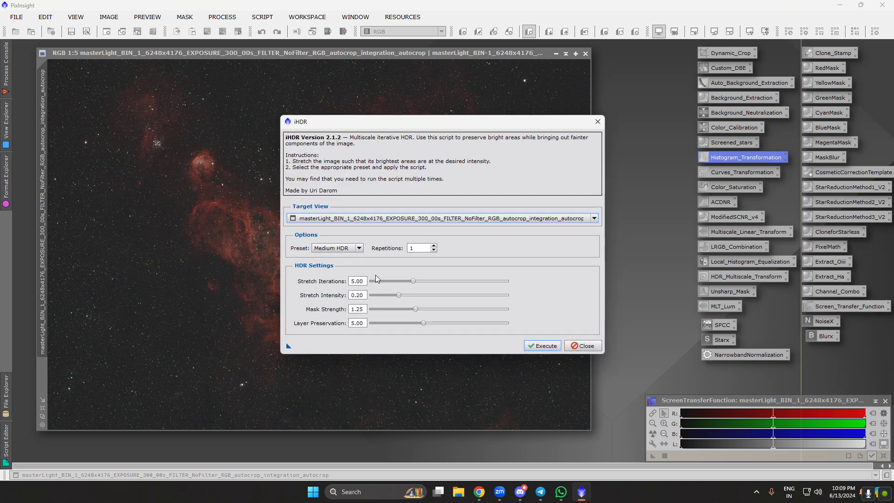
Step: Run iHDR on the nebula with the Low HDR preset and stretch intensity 0.10
click(347, 248)
click(354, 259)
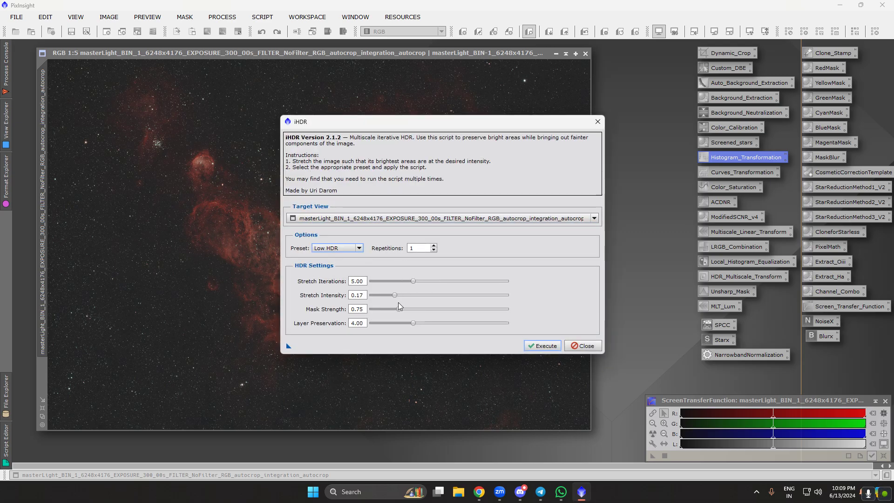
drag(395, 296, 386, 300)
click(528, 346)
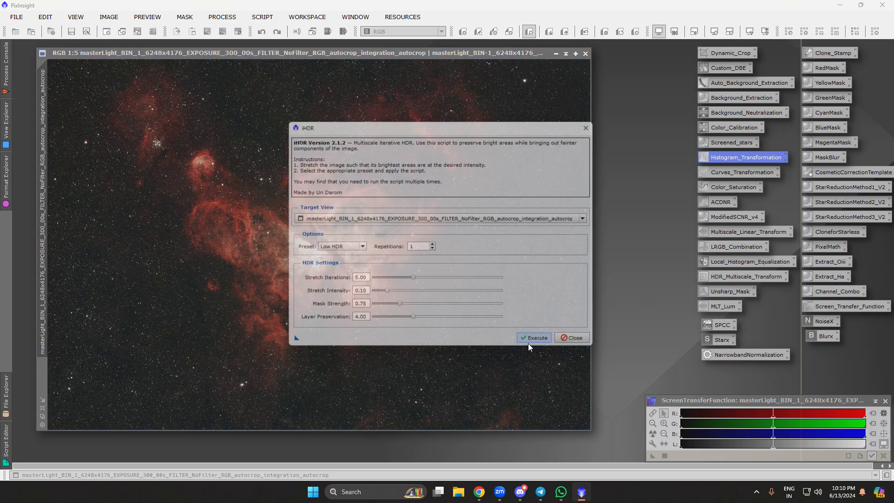
click(530, 347)
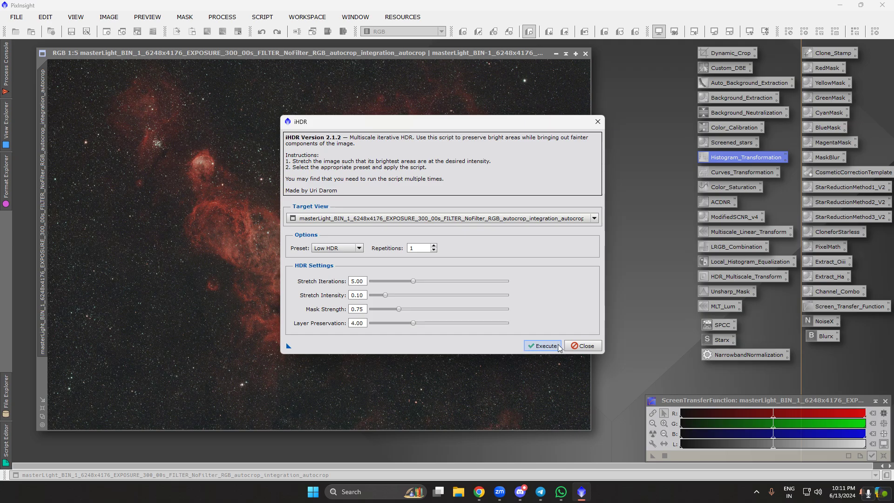
scroll(328, 242, up, 4)
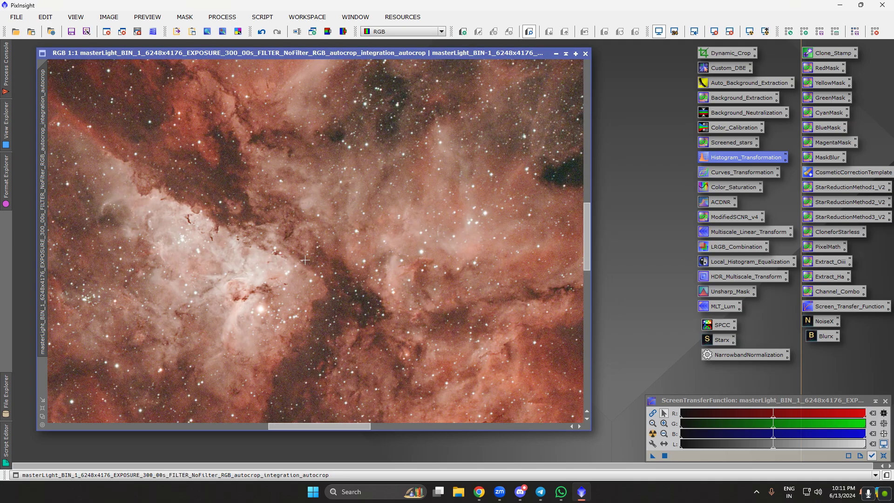
scroll(305, 261, down, 3)
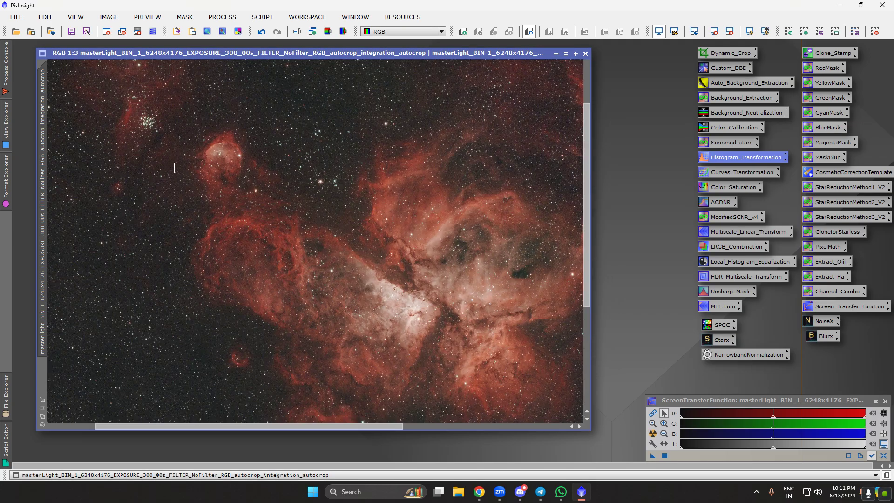
scroll(175, 167, up, 2)
scroll(238, 184, down, 3)
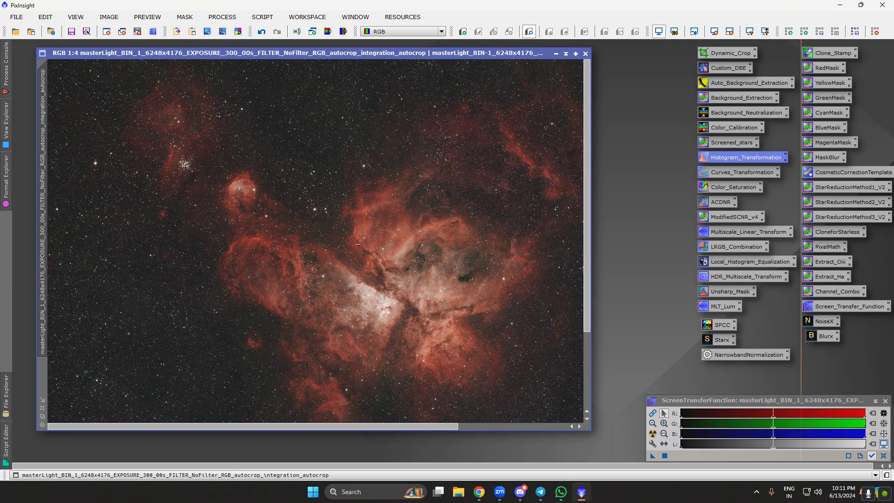
scroll(481, 216, up, 3)
scroll(373, 289, down, 1)
scroll(284, 373, up, 2)
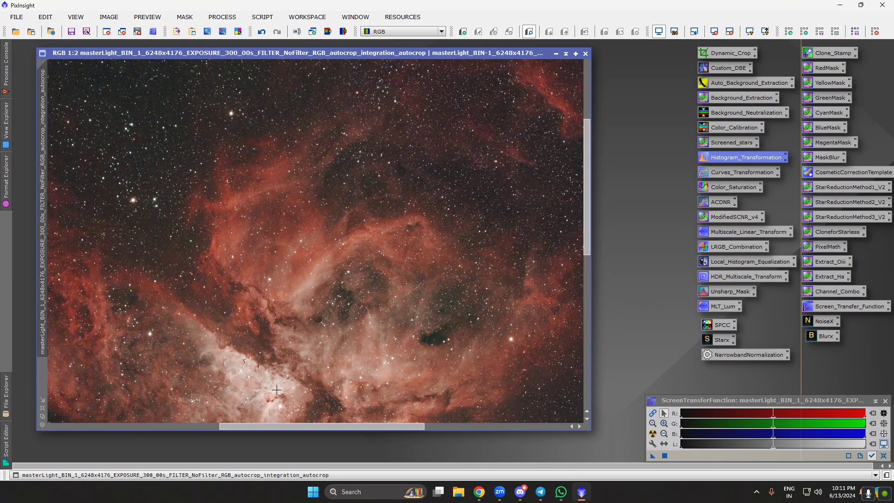
scroll(586, 241, down, 2)
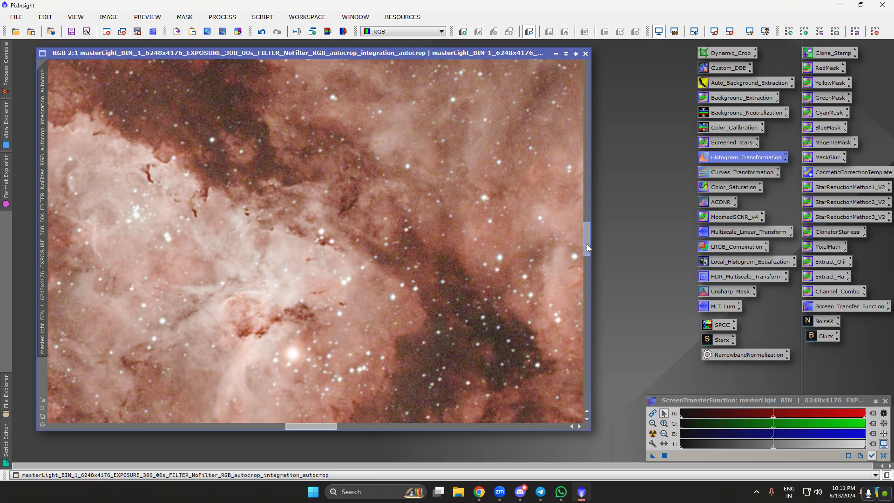
scroll(341, 252, up, 1)
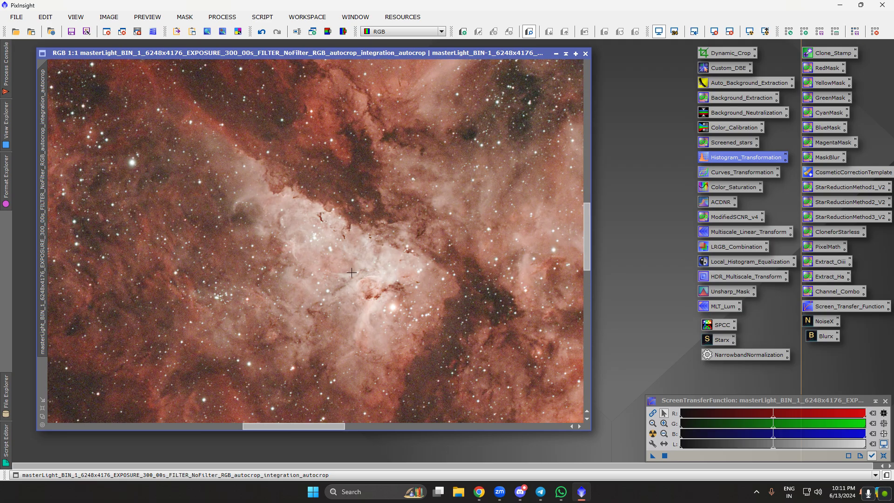
scroll(343, 269, down, 4)
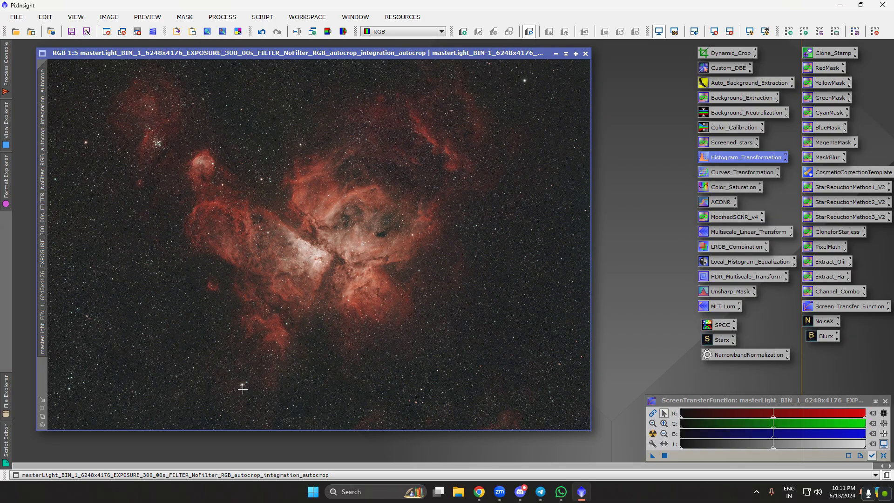
scroll(244, 390, up, 5)
scroll(252, 361, down, 2)
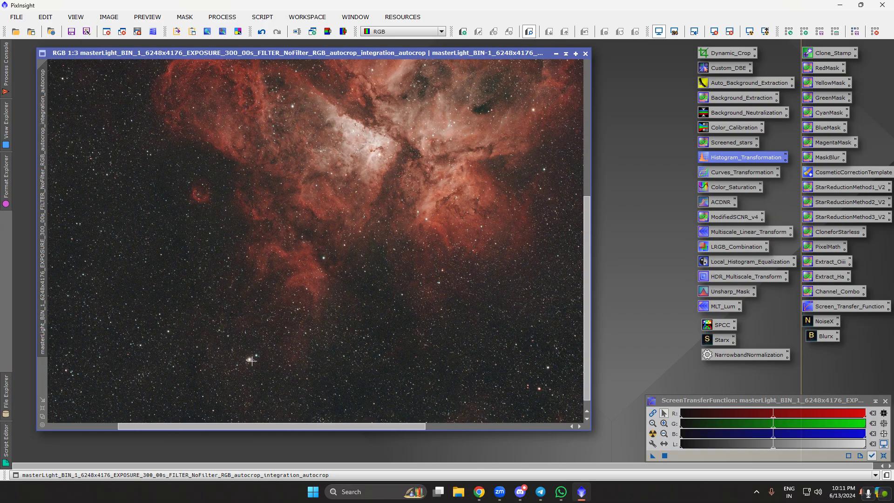
scroll(261, 358, up, 1)
scroll(311, 340, down, 1)
scroll(311, 340, down, 3)
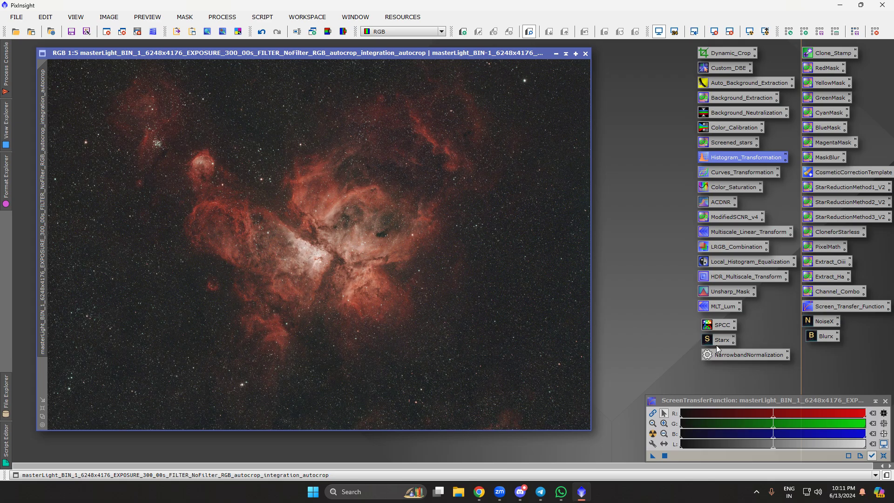
Step: Drag the StarXTerminator instance onto the nebula image to create a stars-only image
drag(719, 341, 379, 273)
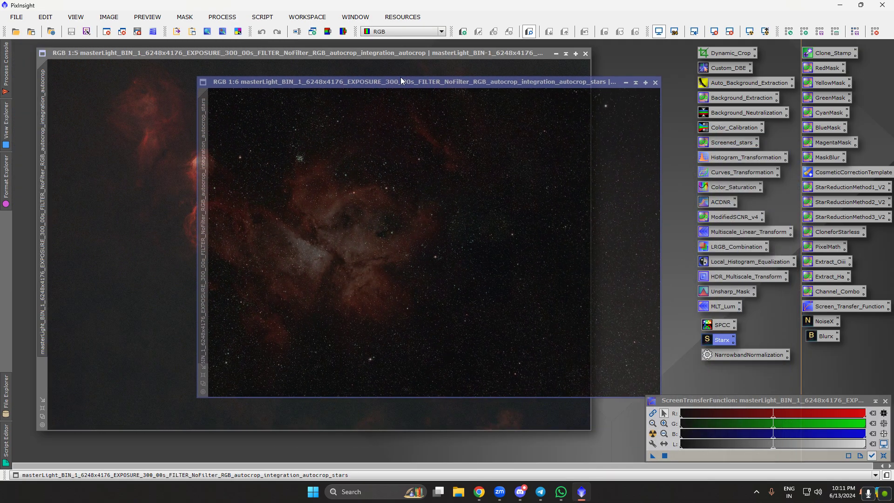
Step: Rename the stars-only image to 'b' and the starless nebula image to 'a'
double_click(201, 156)
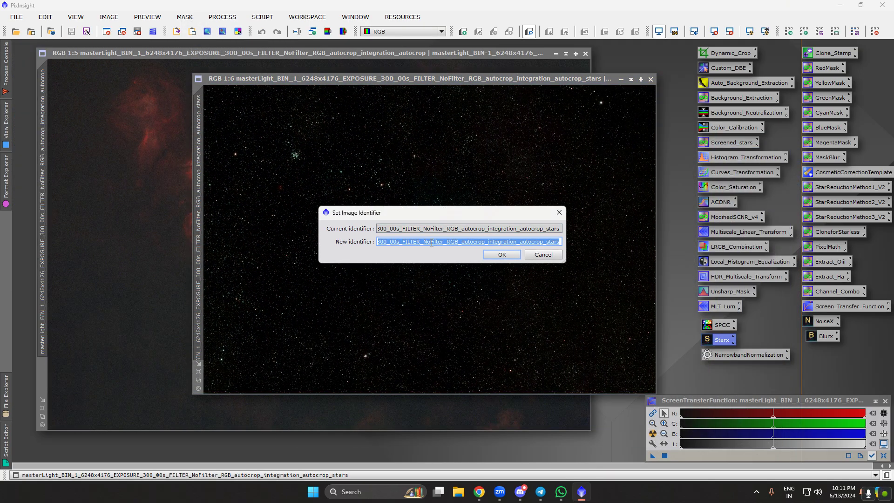
text(stars)
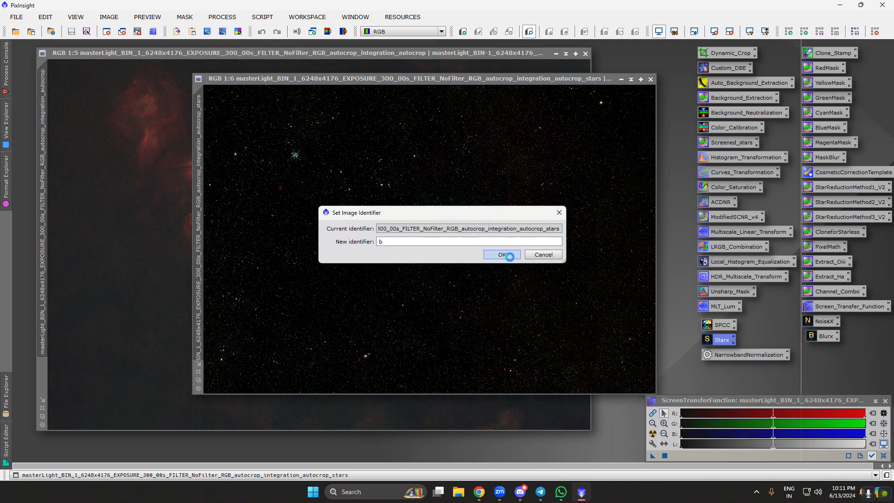
click(508, 254)
double_click(45, 125)
text(a)
click(495, 252)
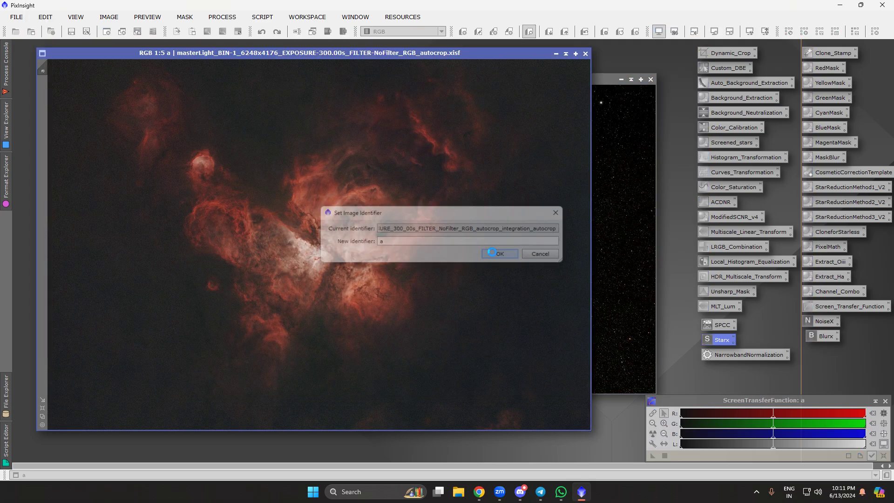
Step: Minimise image b and move its icon aside, then zoom around starless image a
click(623, 76)
click(622, 78)
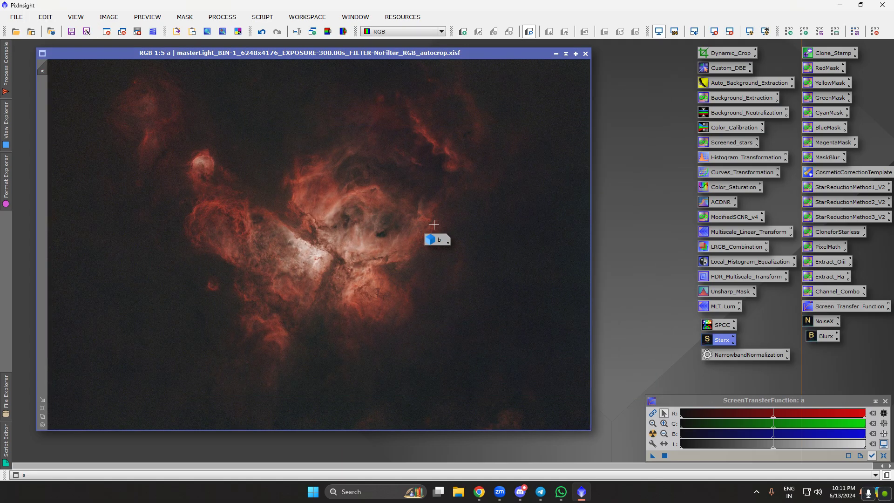
drag(24, 50, 26, 47)
scroll(394, 266, up, 3)
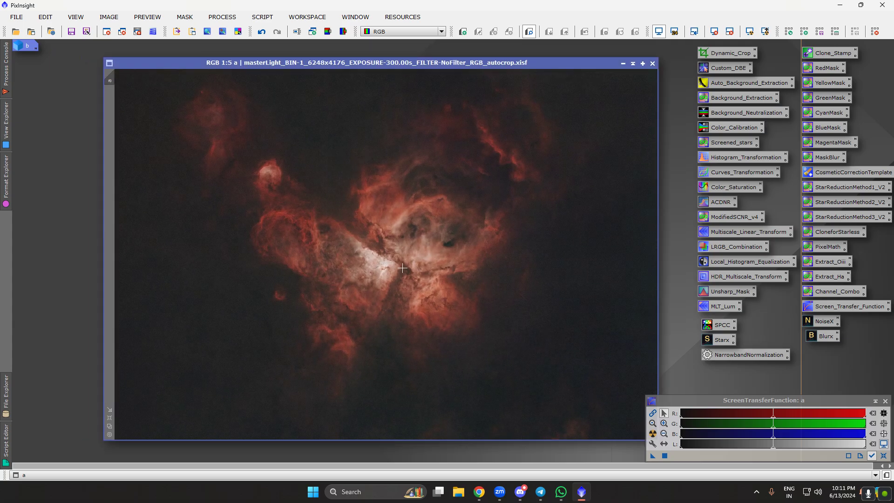
scroll(394, 267, down, 1)
scroll(394, 267, down, 2)
scroll(332, 321, up, 1)
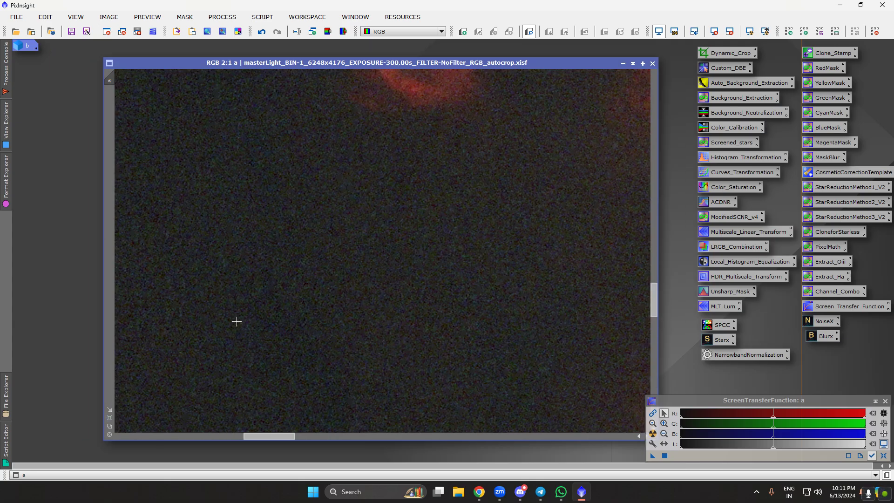
scroll(237, 321, down, 5)
scroll(461, 219, up, 3)
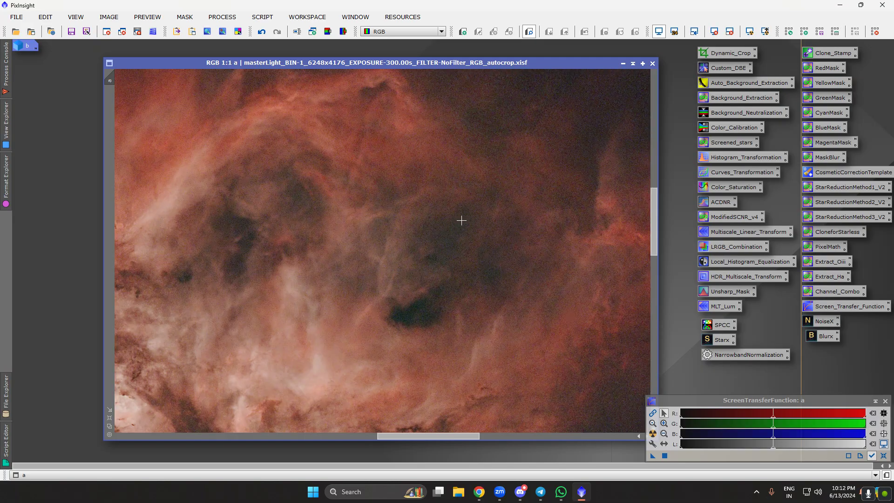
scroll(435, 242, down, 4)
scroll(431, 256, up, 1)
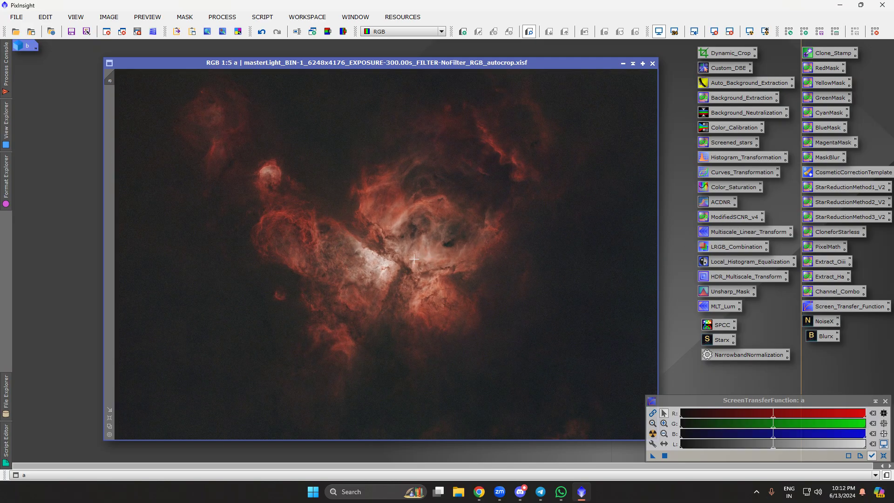
Step: Open NarrowbandNormalization with a Real-Time Preview of image a beside it
double_click(724, 353)
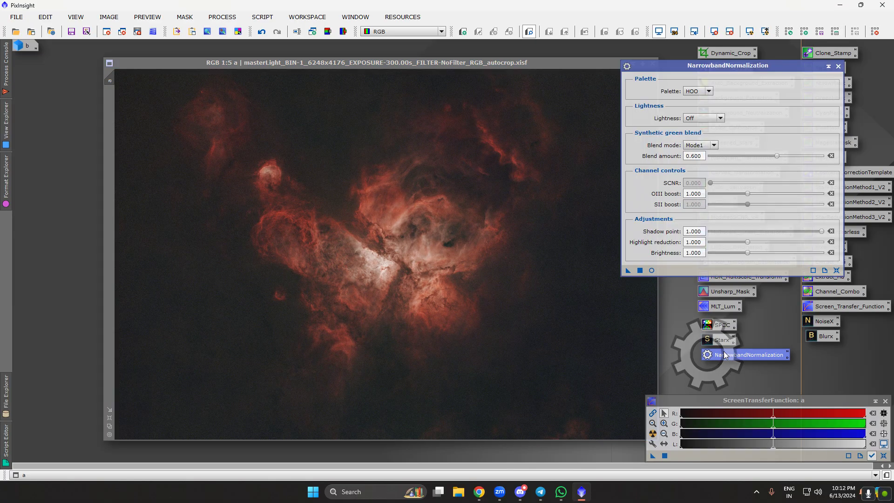
click(652, 271)
drag(358, 61, 446, 77)
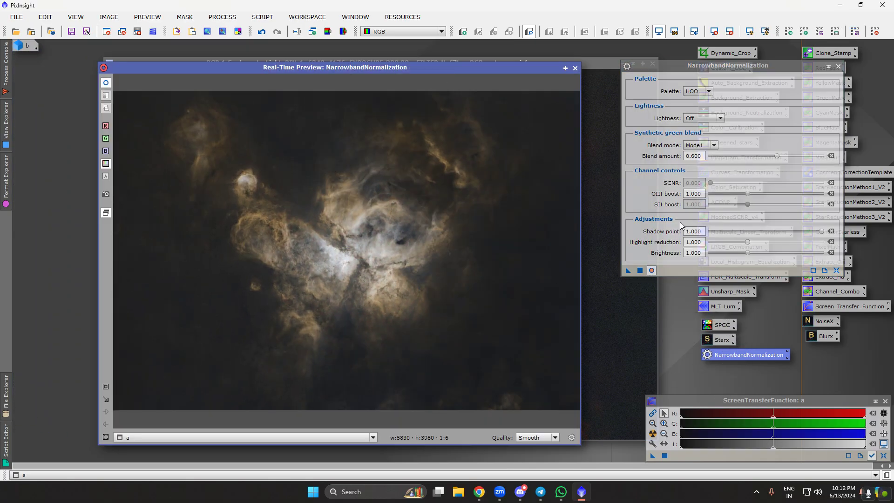
Step: Compare the Ha, Preserve and OIII lightness modes, then set lightness back to Off
click(703, 118)
click(699, 132)
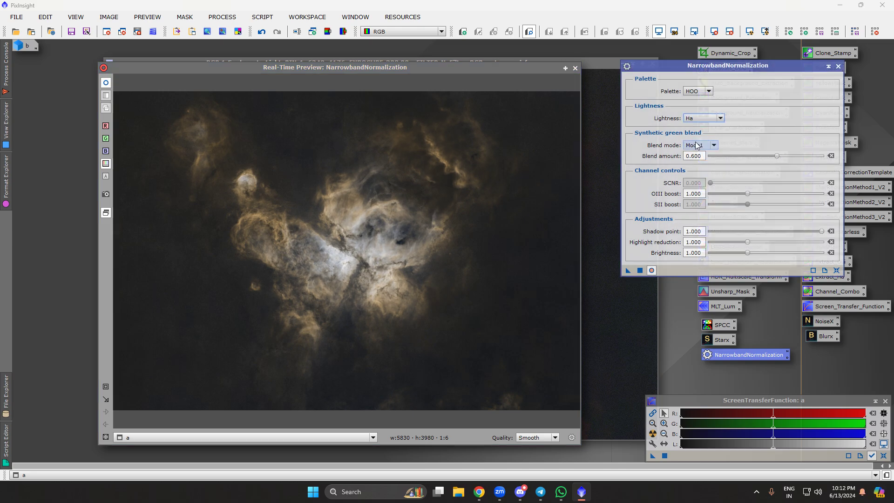
click(703, 117)
click(699, 139)
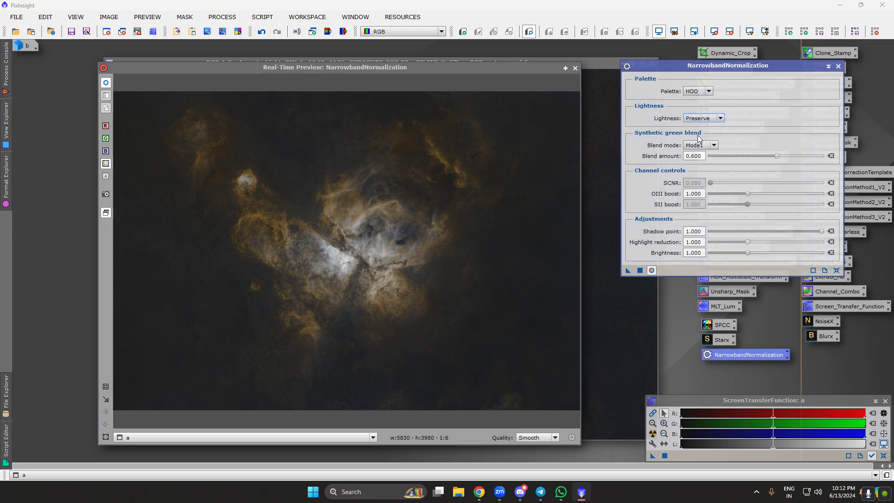
click(701, 117)
click(699, 144)
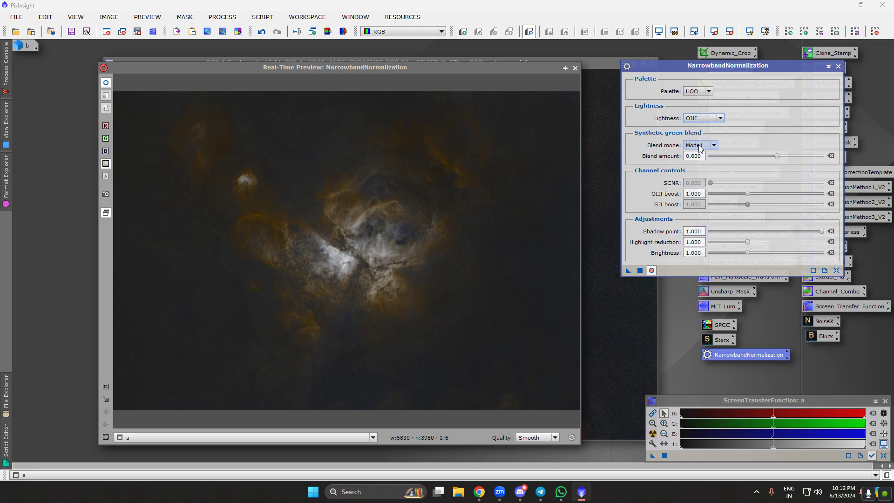
click(703, 118)
click(697, 127)
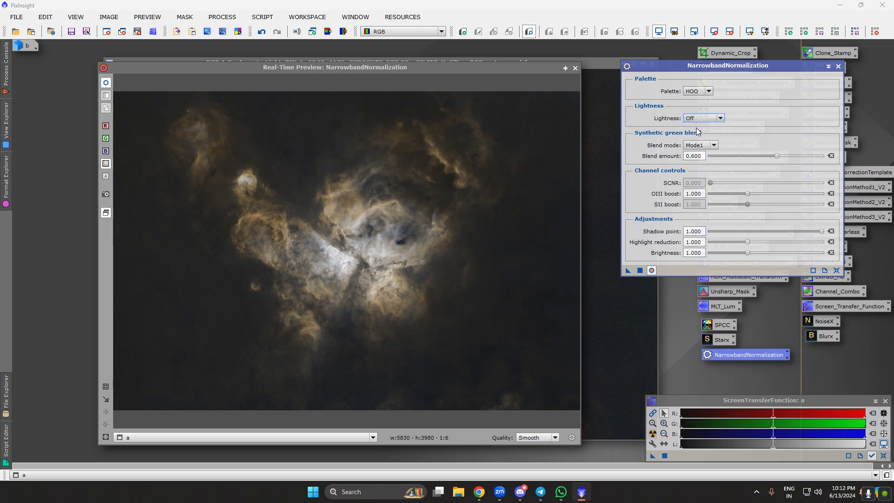
Step: Raise the OIII boost to about 1.38, highlight reduction to about 1.77 and brightness to about 1.09
drag(748, 193, 780, 194)
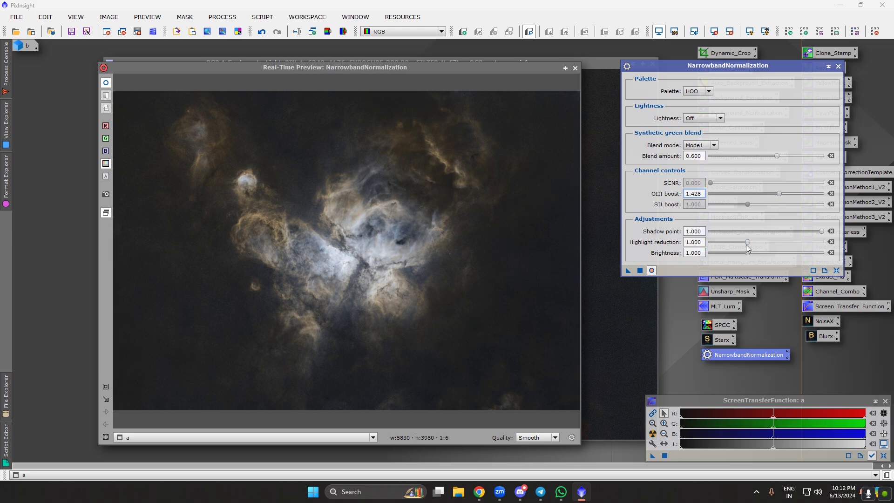
drag(748, 243, 806, 241)
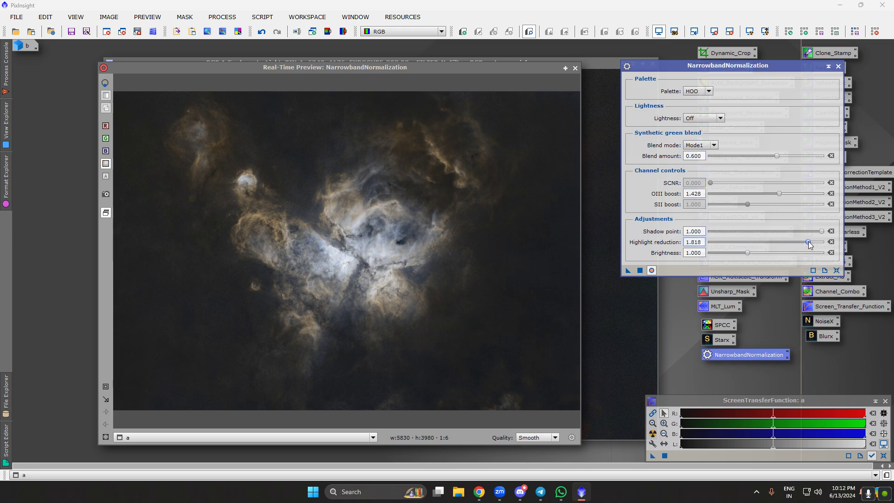
click(754, 252)
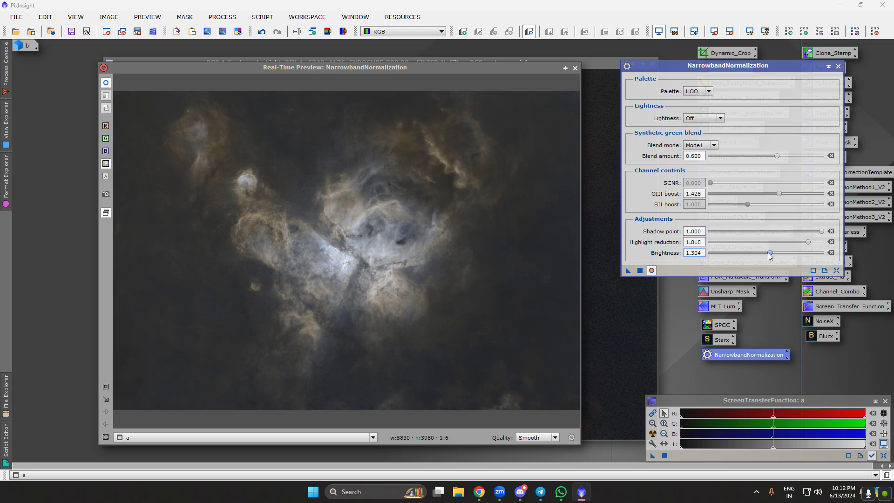
mouse_move(769, 253)
mouse_down()
mouse_move(729, 254)
mouse_move(764, 254)
mouse_up()
mouse_move(779, 194)
mouse_down()
mouse_move(804, 195)
mouse_move(776, 198)
mouse_up()
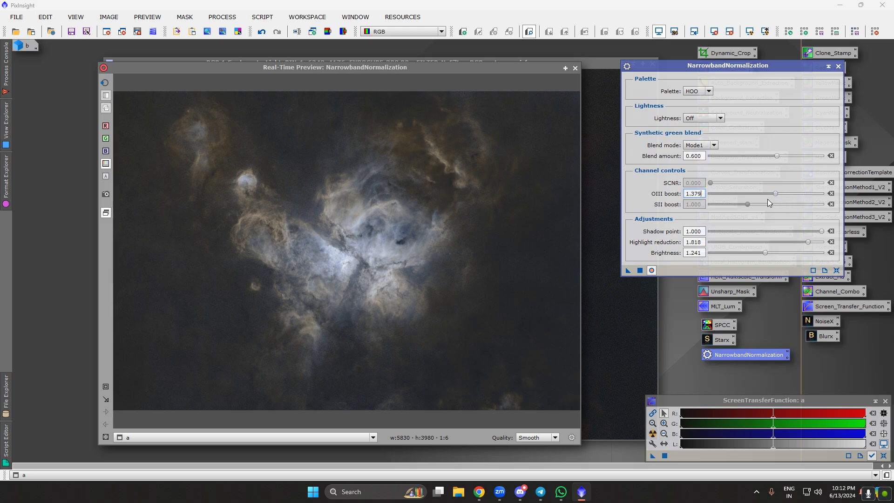
Step: Rebalance the green blend, set highlight reduction 2.000 and brightness 1.109, and apply to create image b
drag(777, 156, 722, 160)
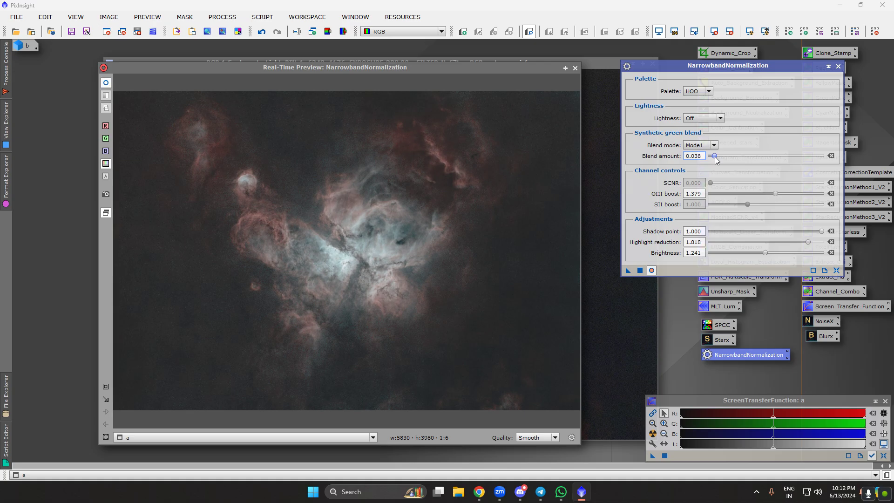
drag(737, 157, 775, 156)
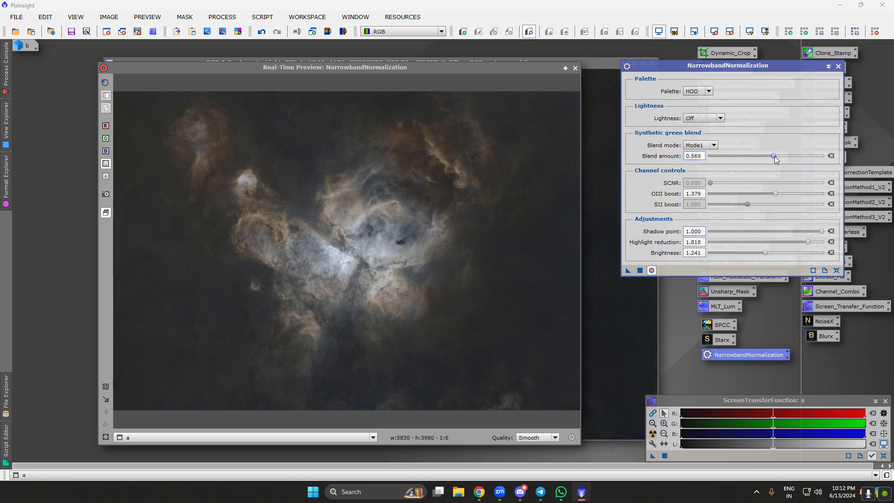
drag(807, 242, 831, 240)
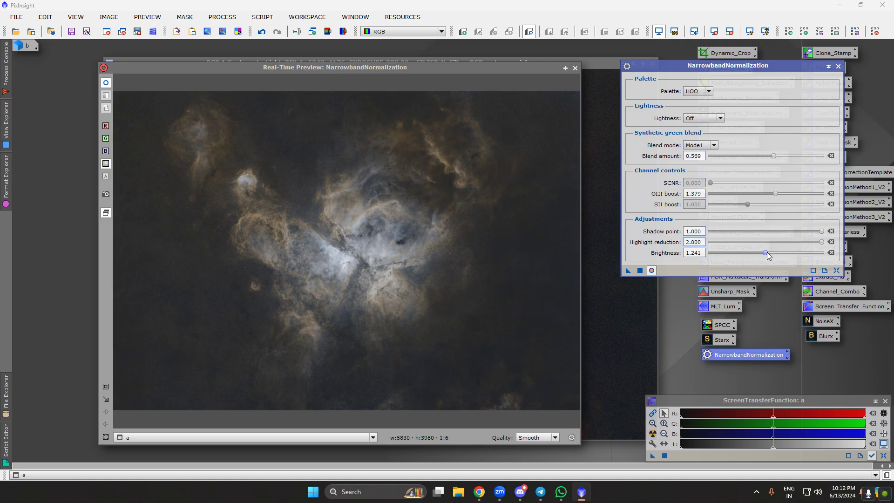
drag(767, 252, 756, 251)
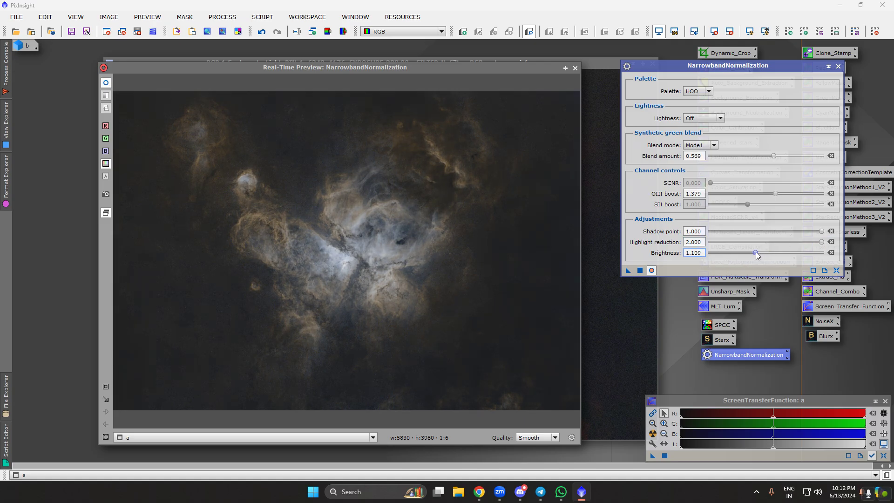
click(640, 271)
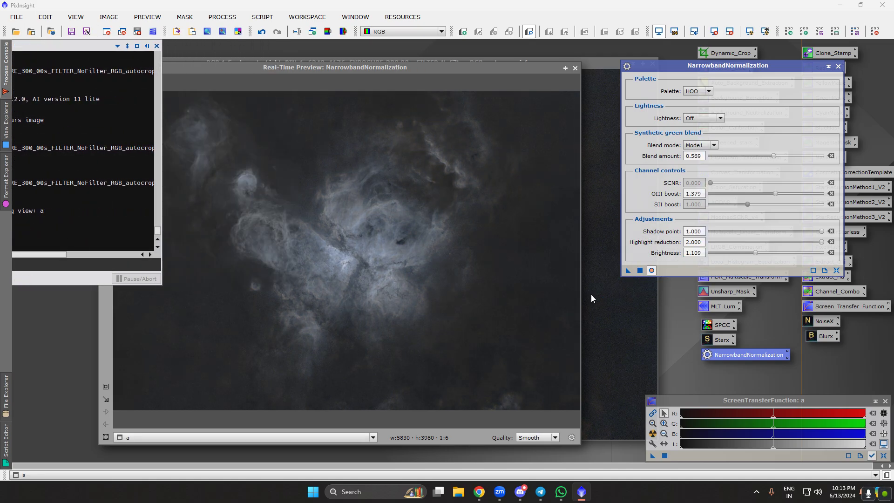
click(837, 270)
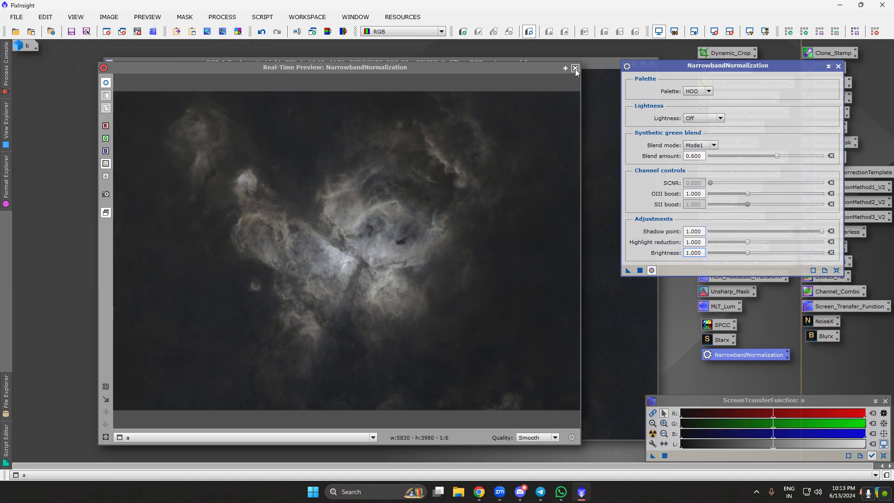
Step: Close the preview and NarrowbandNormalization, then drop the YellowMask icon on image a
click(575, 69)
click(839, 66)
scroll(351, 265, up, 2)
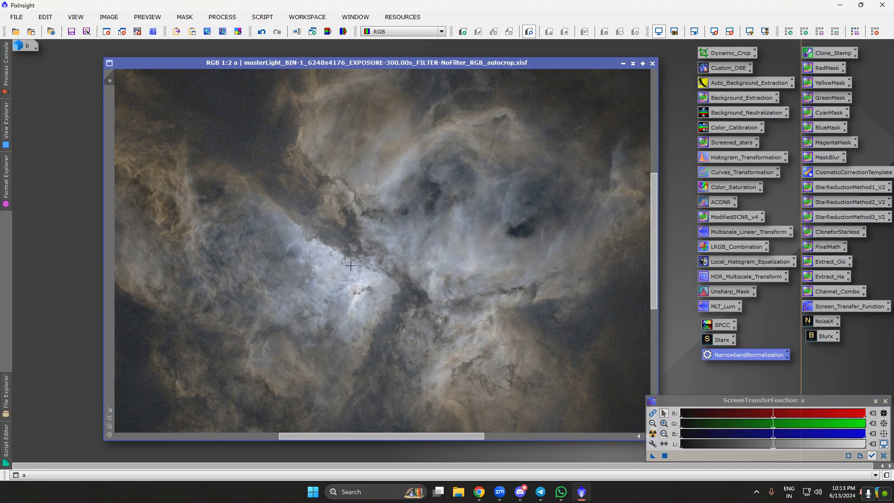
scroll(351, 265, down, 3)
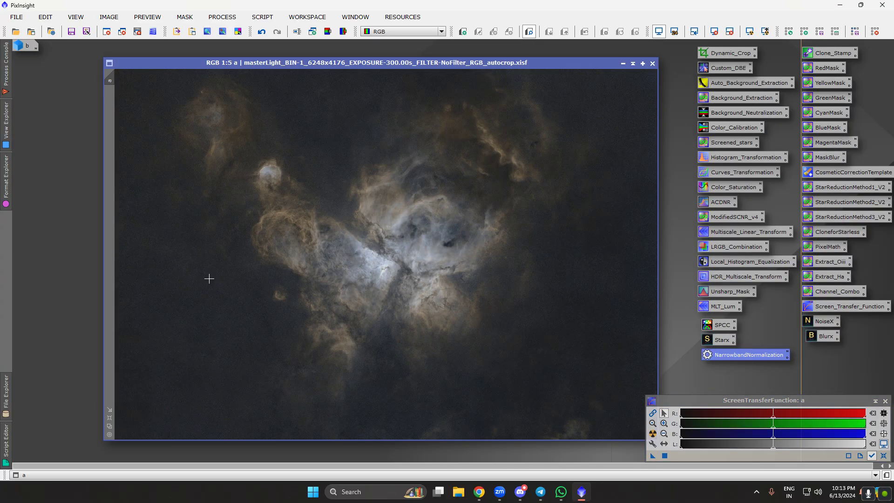
scroll(209, 279, down, 1)
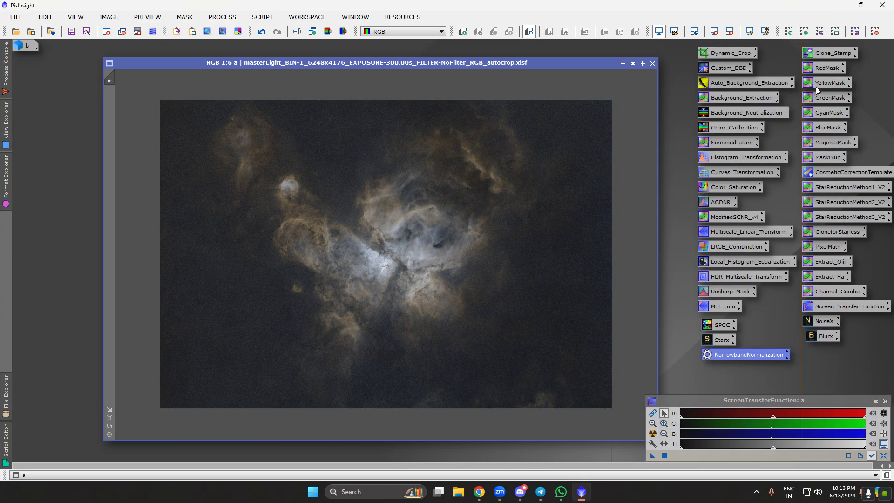
drag(816, 86, 416, 204)
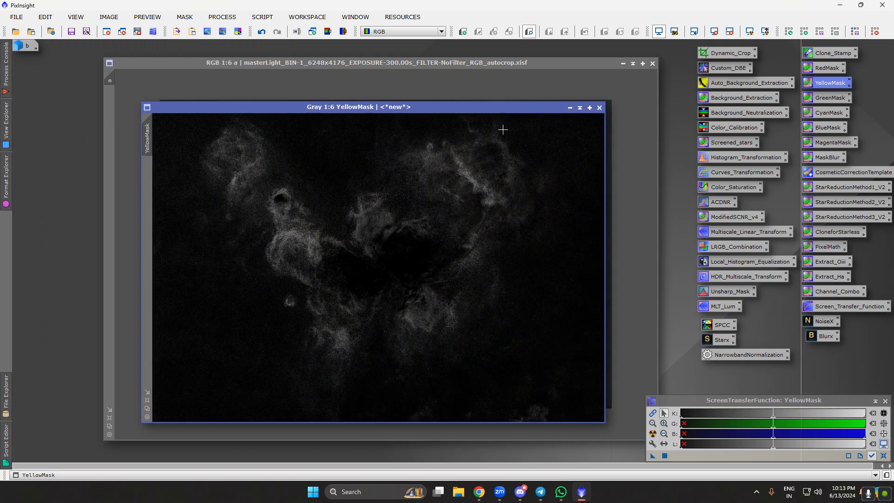
Step: Blur YellowMask with MaskBlur, apply it as image a's mask, minimise it, and open CurvesTransformation
drag(820, 158, 384, 249)
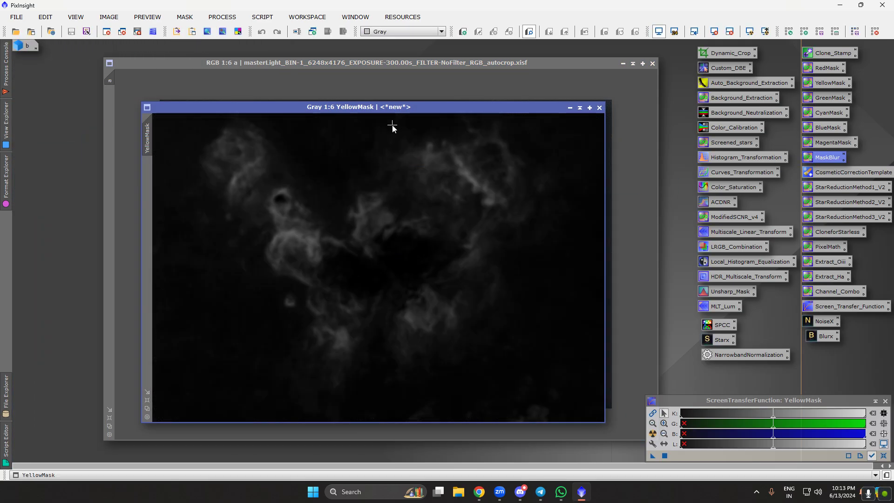
drag(392, 107, 462, 84)
drag(220, 116, 113, 113)
click(640, 83)
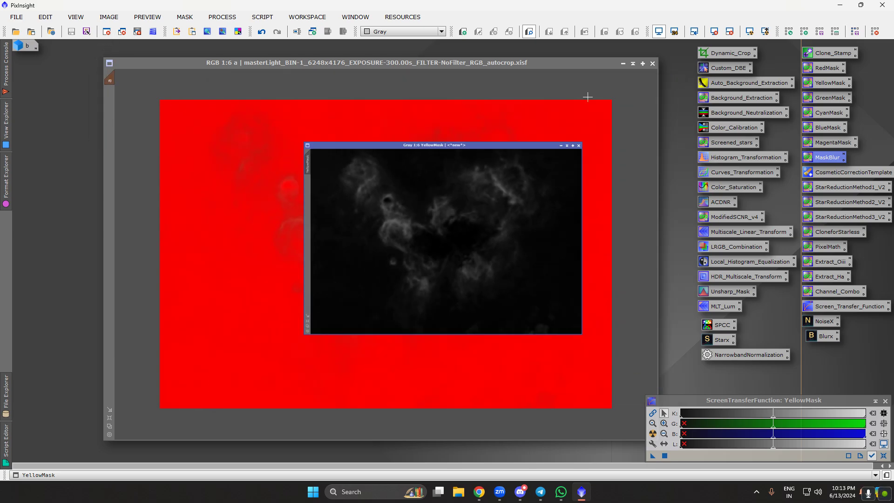
drag(73, 63, 49, 49)
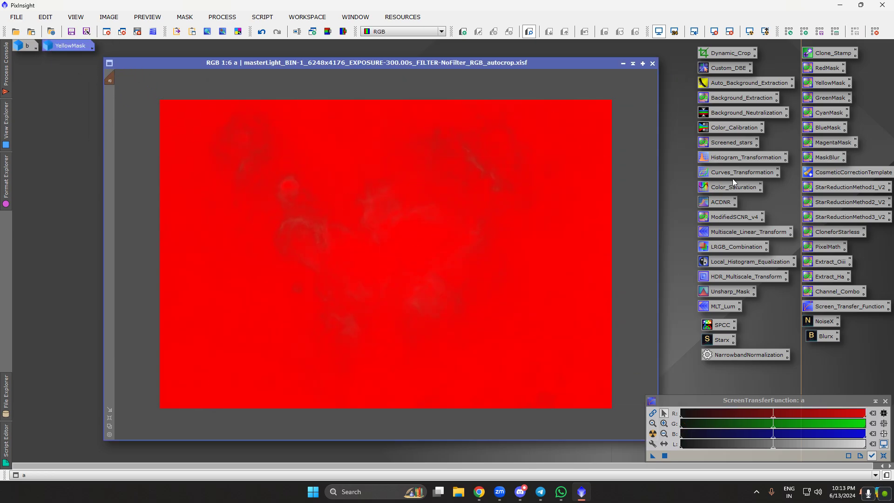
double_click(736, 172)
Step: Bow the red-channel curve upward and apply it to masked image a twice
click(641, 369)
click(618, 335)
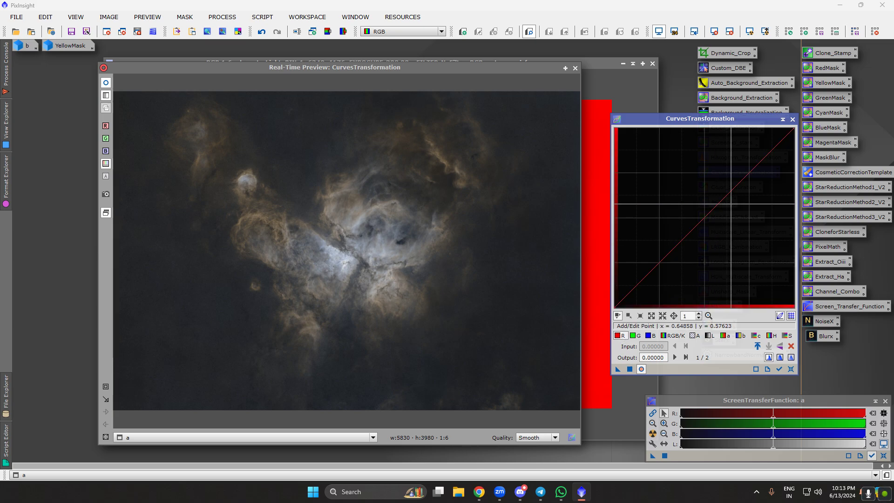
drag(761, 161, 692, 132)
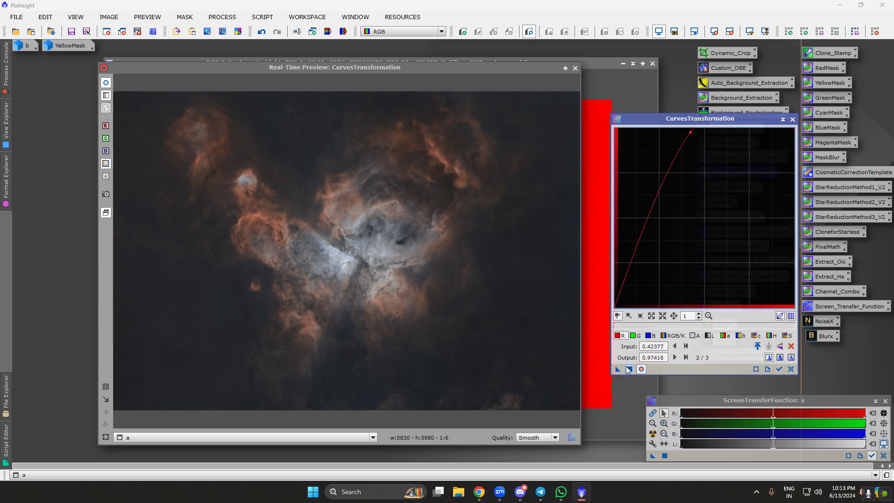
click(791, 369)
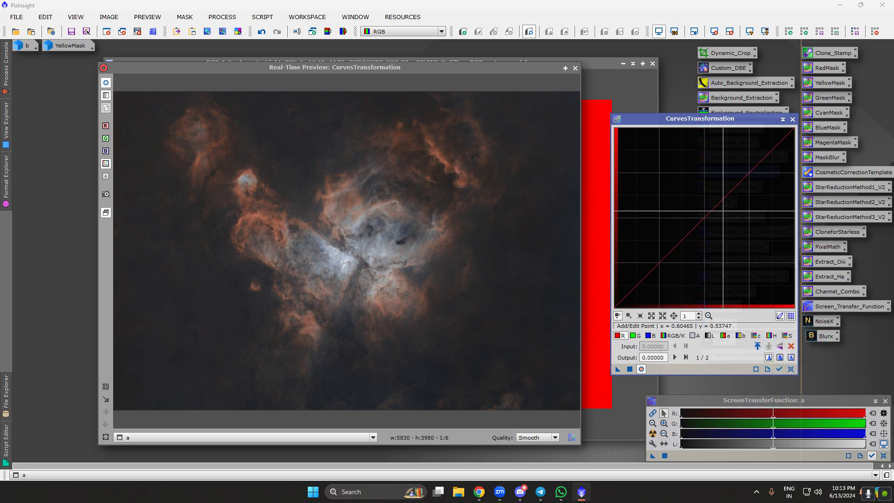
drag(721, 207, 708, 127)
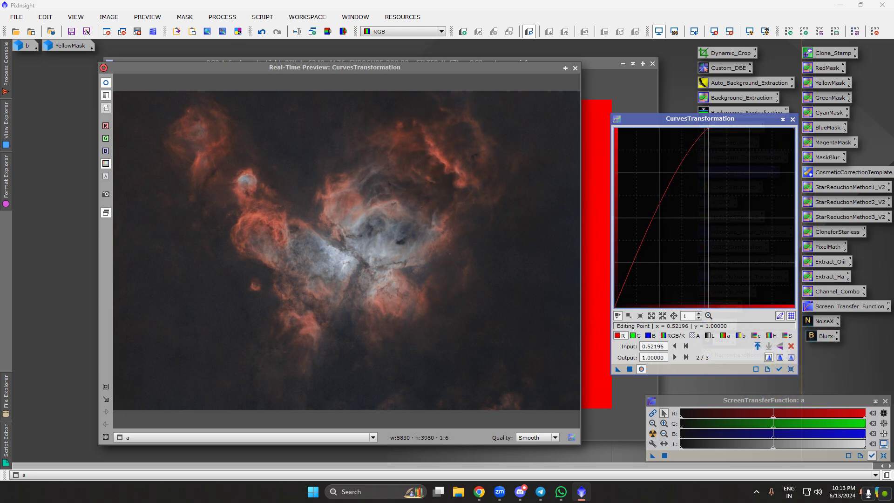
click(630, 369)
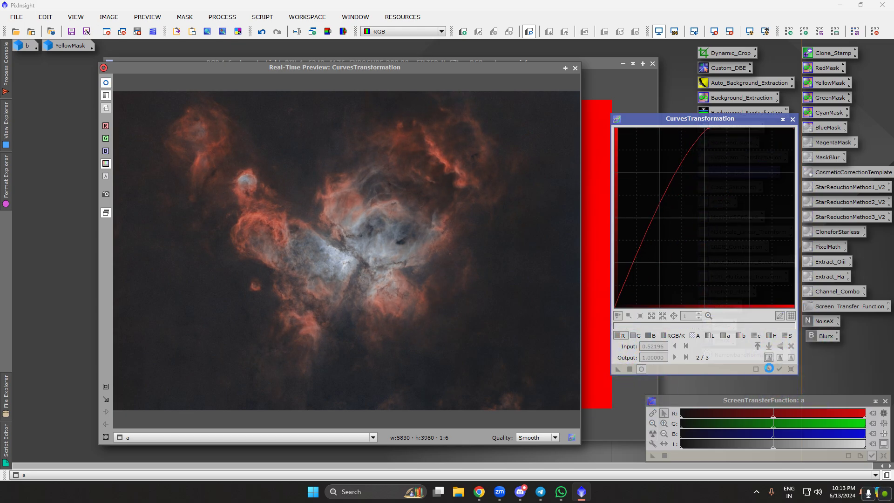
click(793, 371)
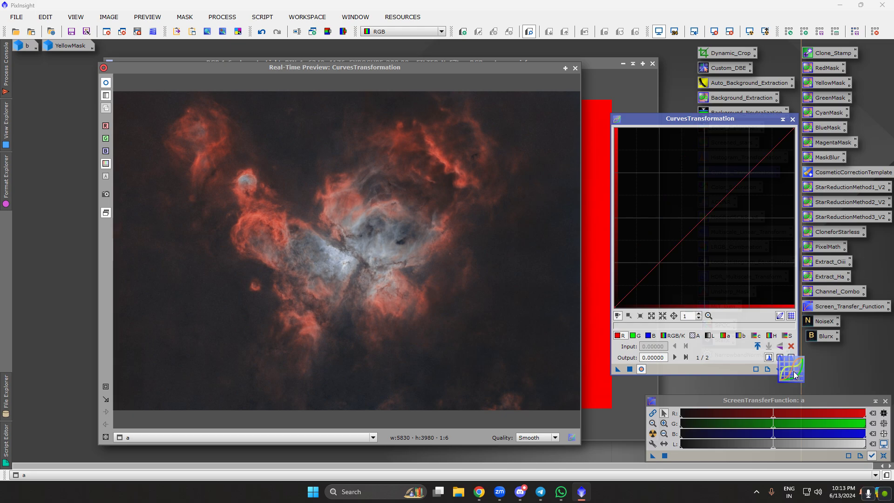
drag(696, 226, 696, 145)
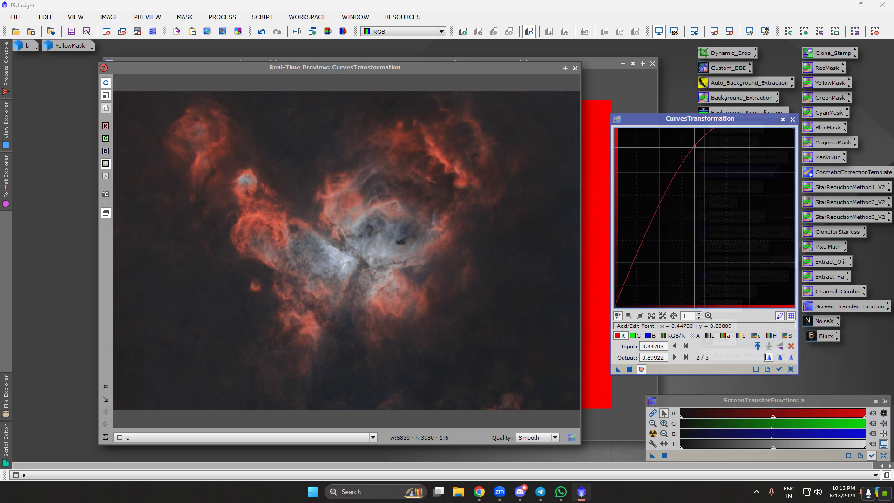
click(791, 369)
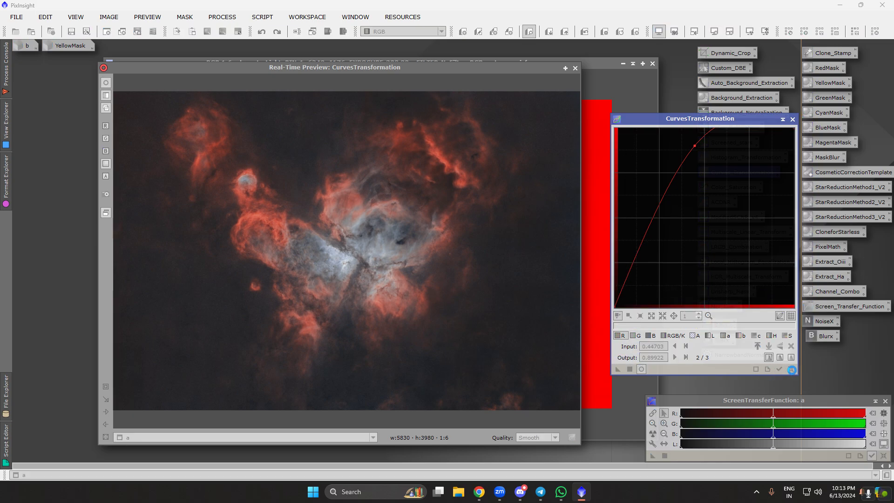
Step: Try a three-point RGB/K contrast curve and a brightening curve, resetting each
click(668, 336)
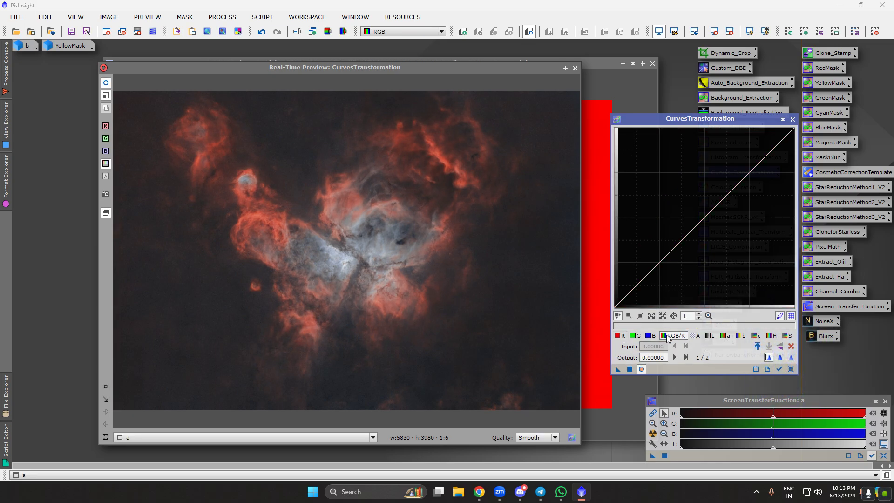
click(658, 261)
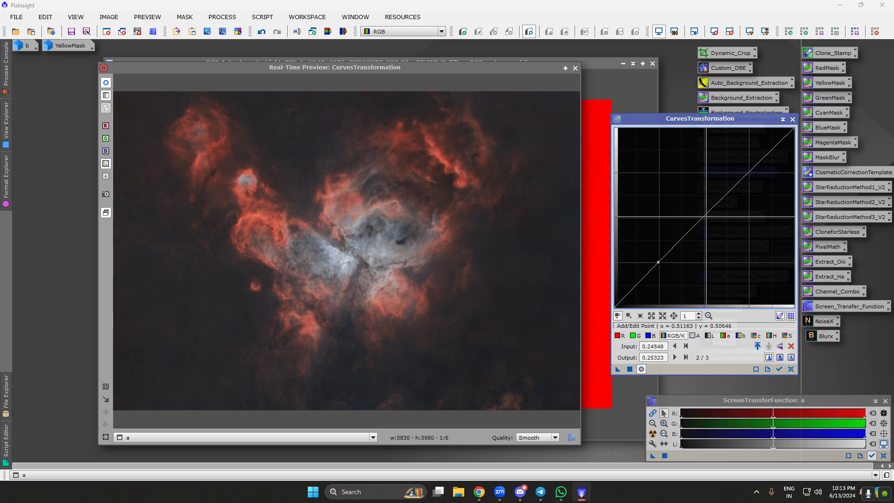
click(706, 216)
click(749, 172)
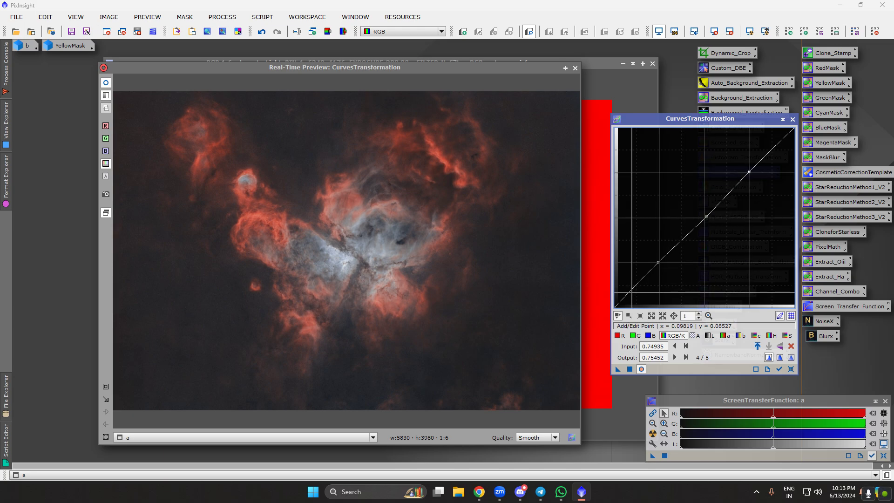
drag(632, 291, 637, 303)
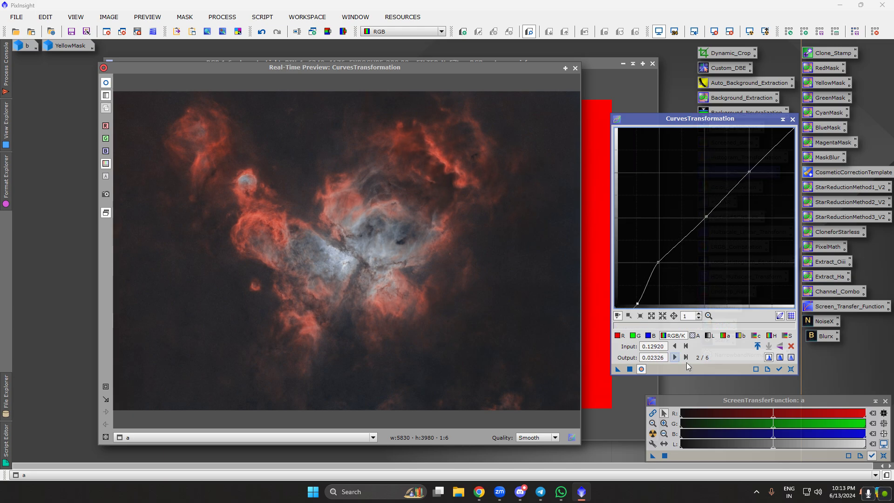
click(791, 369)
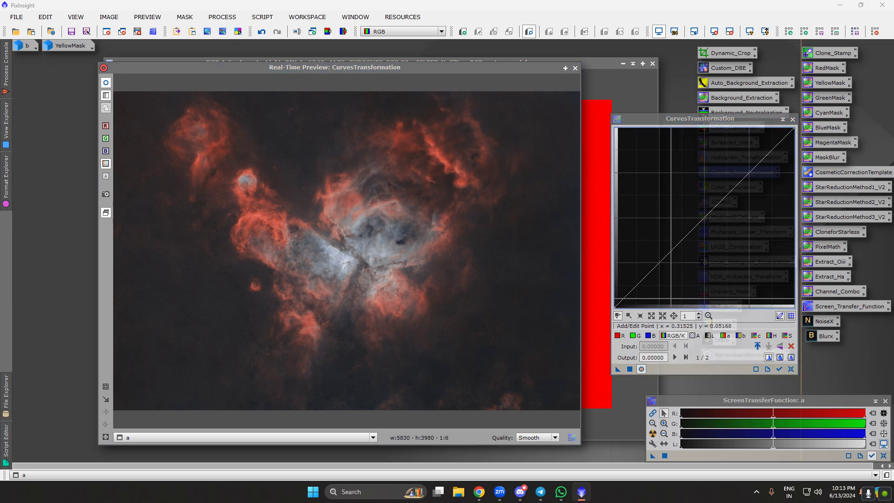
drag(699, 224, 721, 165)
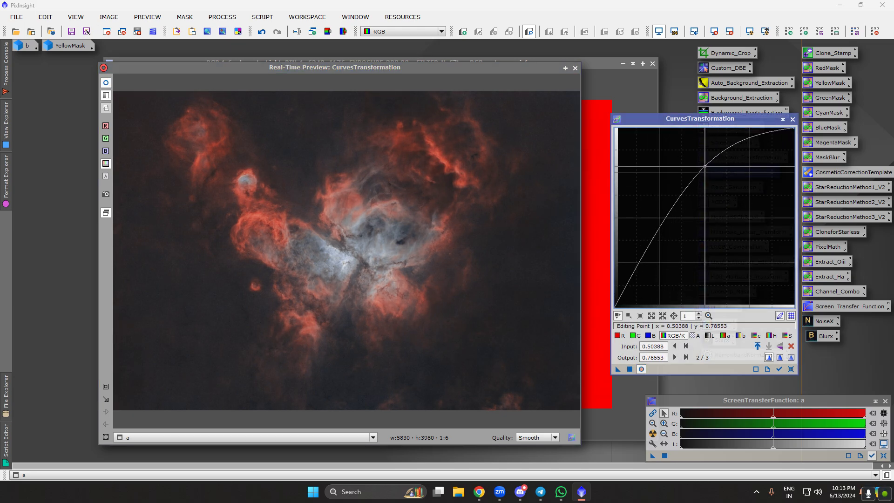
click(791, 369)
Step: Close the Real-Time Preview and Curves, then hide the red mask overlay on image a
click(576, 68)
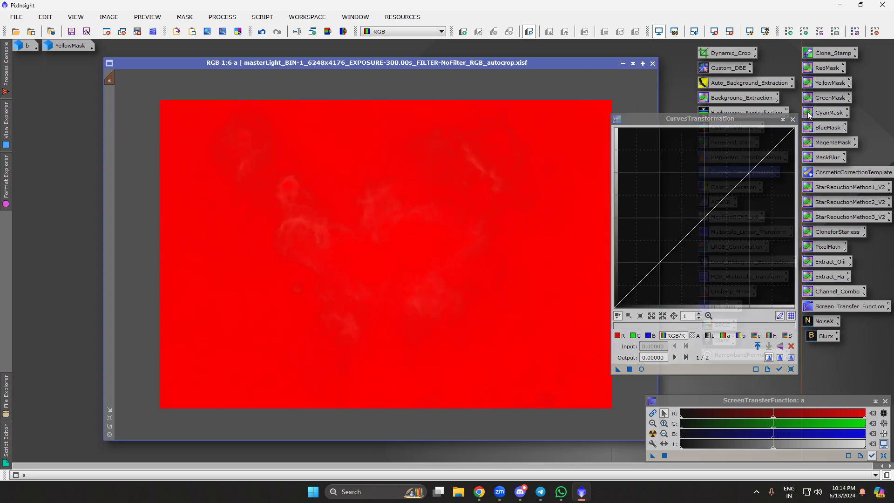
click(793, 119)
right_click(467, 188)
mouse_move(528, 291)
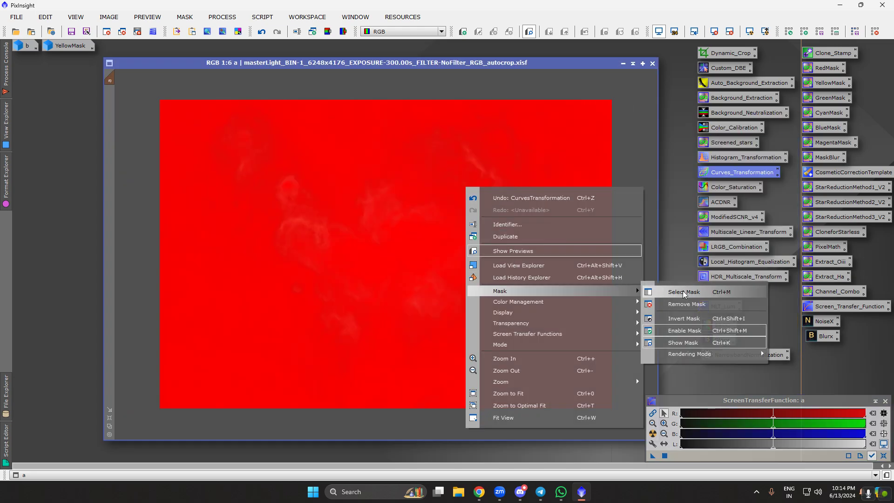
click(681, 354)
scroll(387, 269, up, 4)
scroll(387, 269, down, 3)
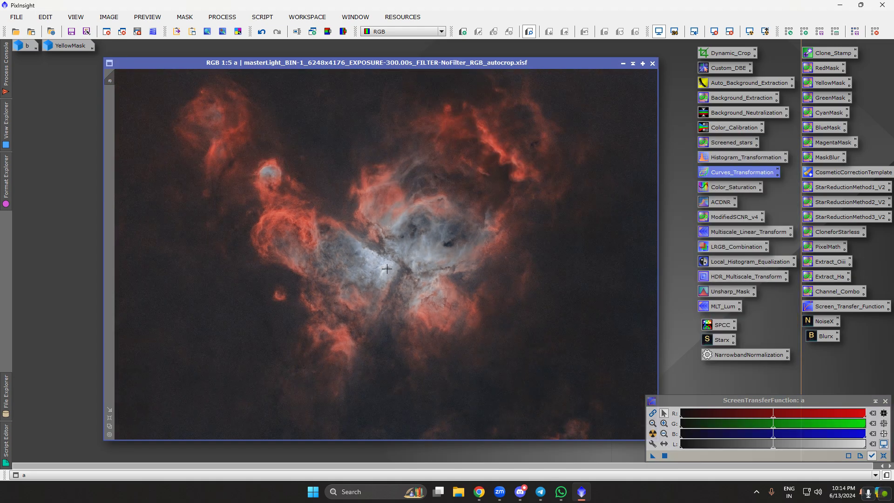
Step: Run the brilliance-improvement script on image a with sharpening set to 0.45
click(262, 17)
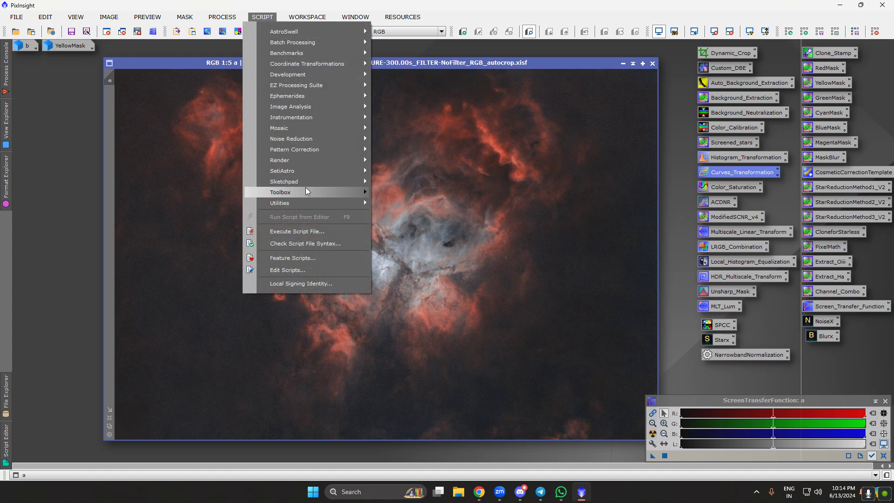
mouse_move(354, 193)
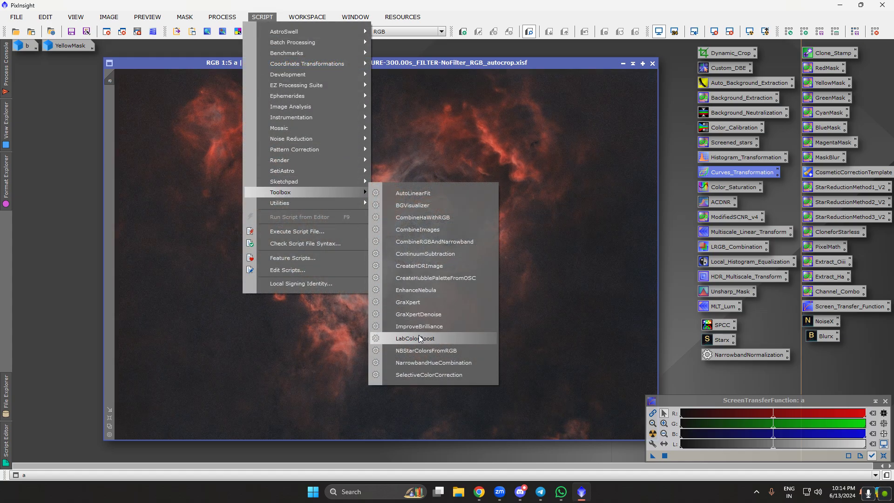
click(378, 339)
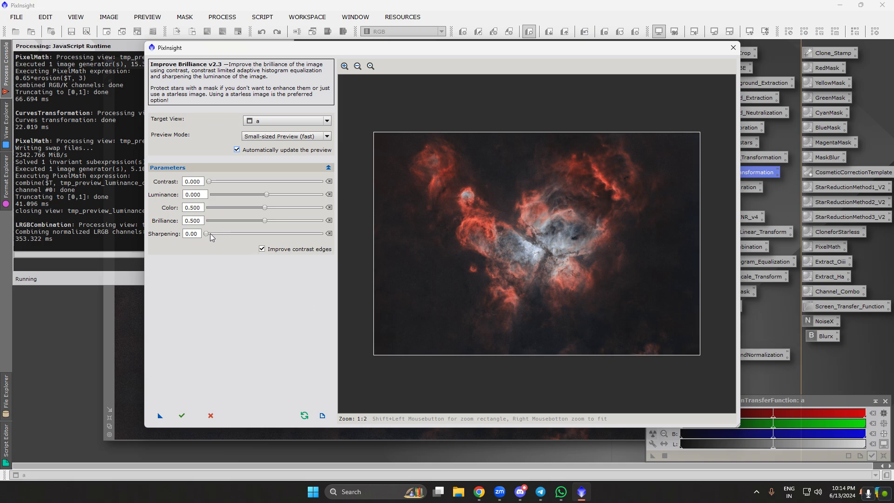
drag(211, 233, 232, 236)
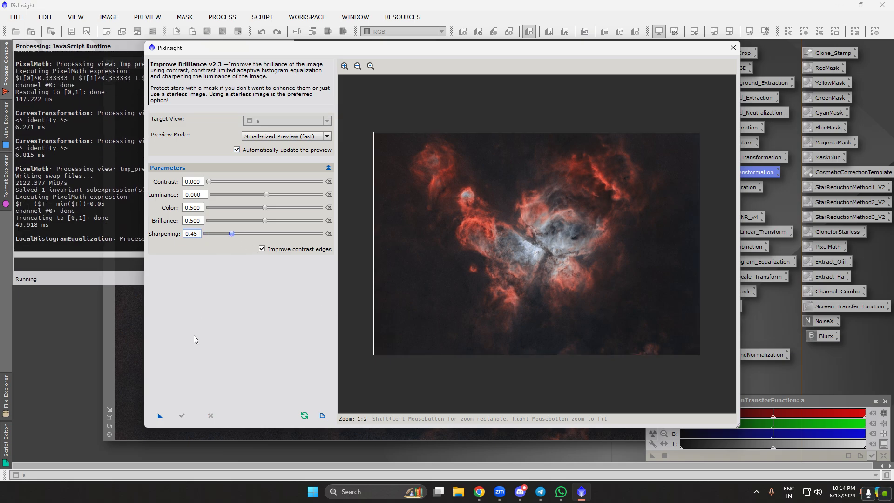
click(181, 416)
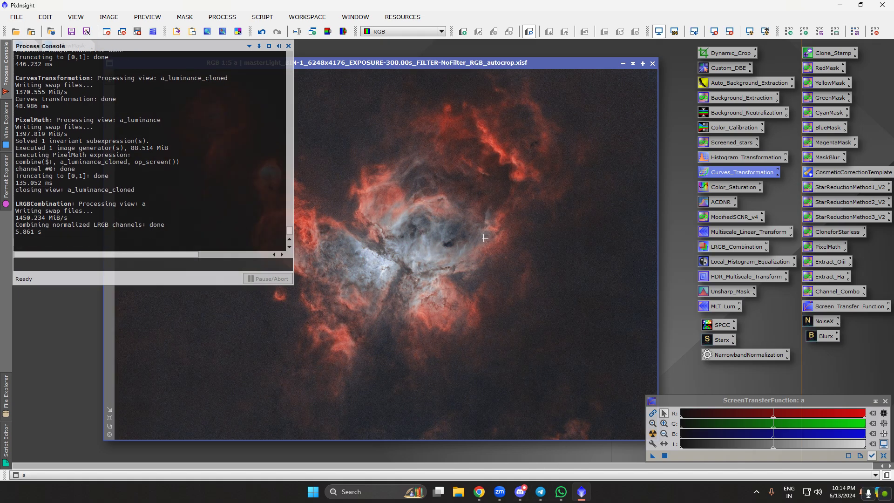
scroll(393, 257, up, 4)
scroll(312, 235, down, 2)
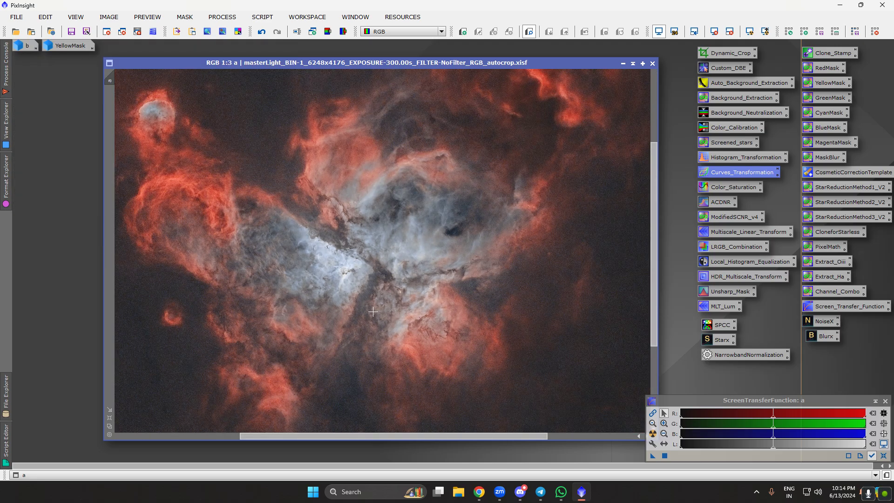
scroll(309, 229, down, 1)
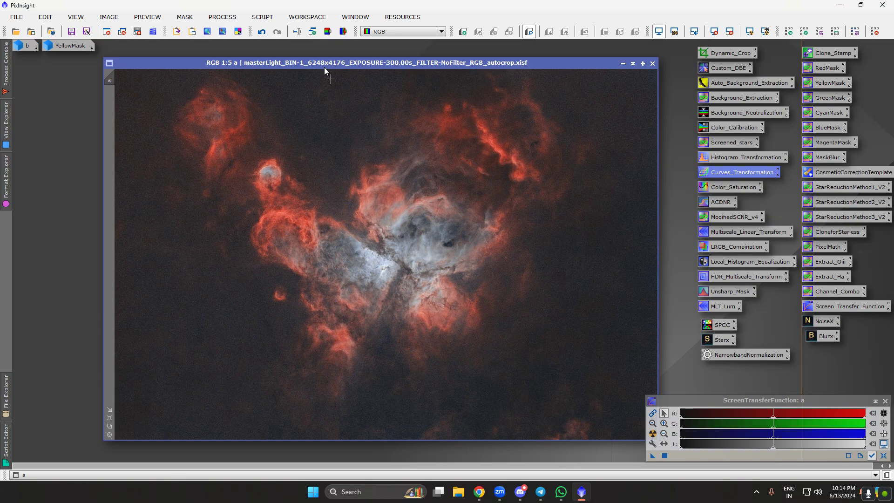
Step: Run the DarkStructureEnhance script on image a with Amount 0.50
click(262, 16)
mouse_move(331, 201)
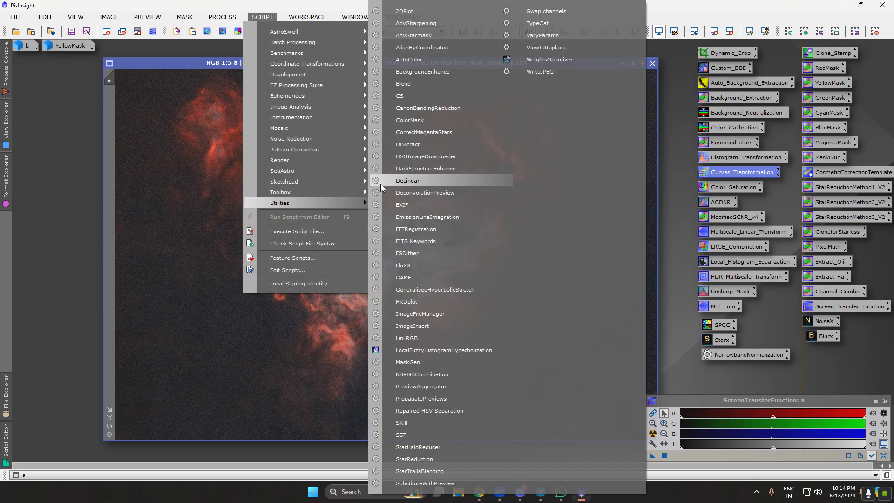
click(429, 168)
drag(474, 287, 483, 288)
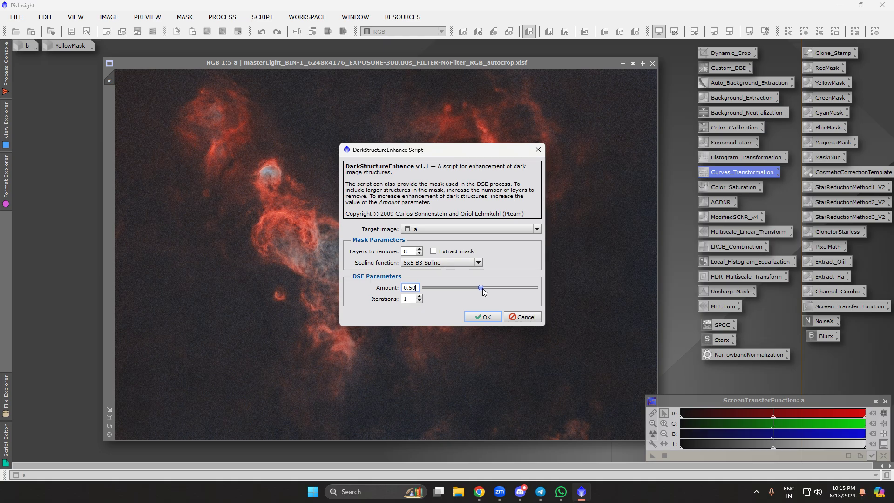
click(481, 317)
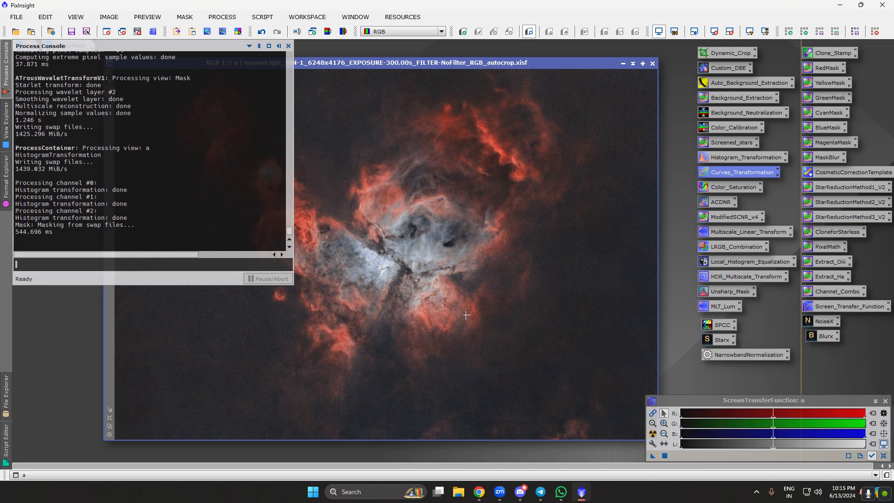
scroll(422, 267, up, 3)
scroll(396, 305, down, 3)
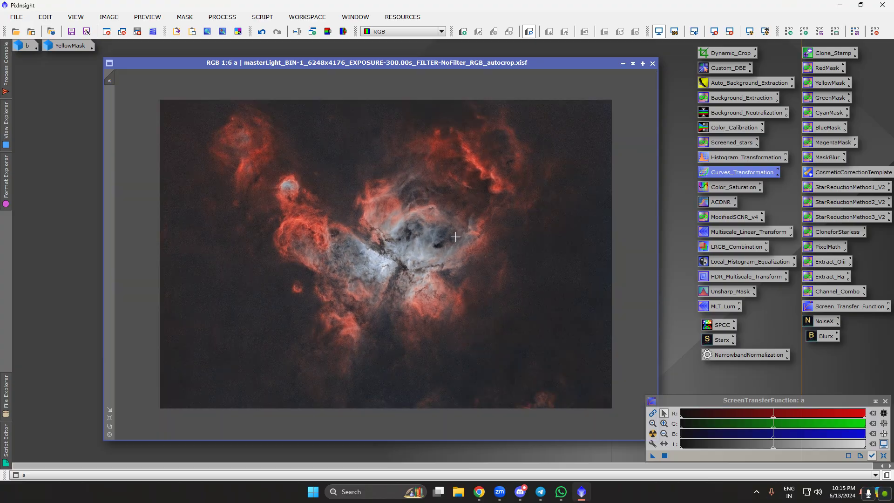
scroll(521, 153, up, 1)
scroll(523, 172, down, 3)
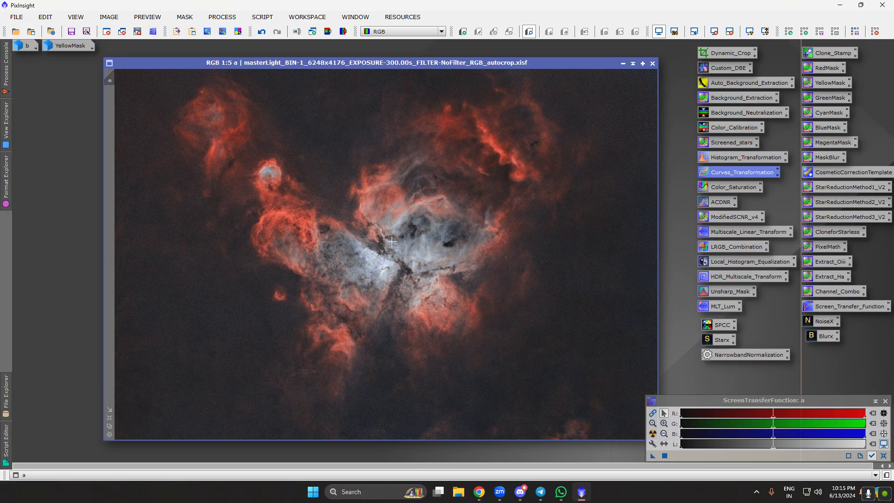
Step: Apply NoiseXTerminator to image a with Denoise 0.70 and Detail 0.20
double_click(815, 323)
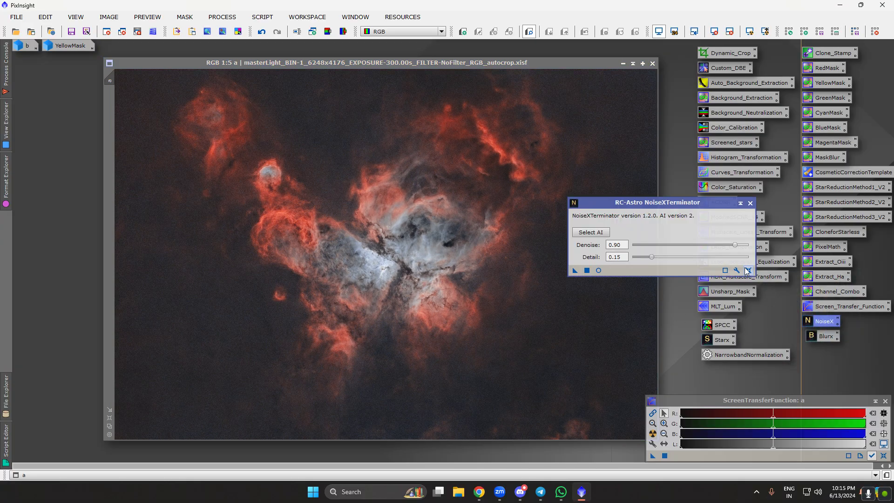
drag(735, 246, 711, 244)
drag(652, 257, 657, 260)
drag(575, 270, 433, 281)
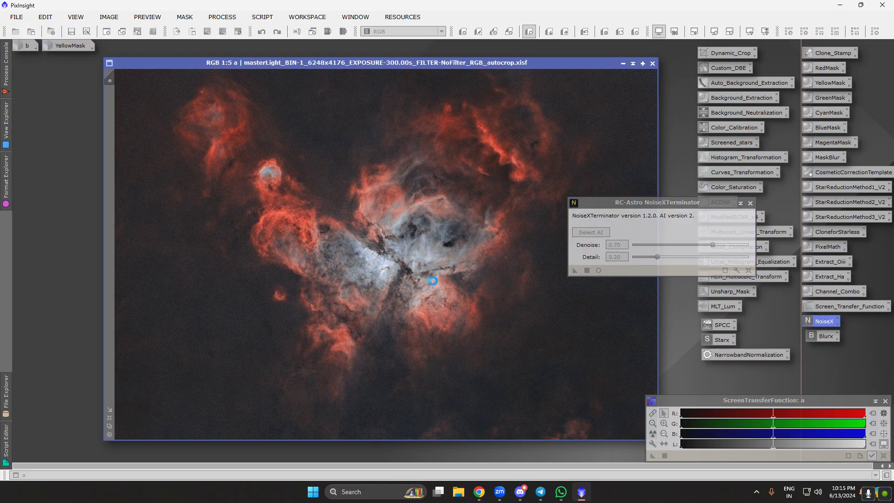
Step: Minimise Discord from the taskbar to get back to PixInsight
click(524, 496)
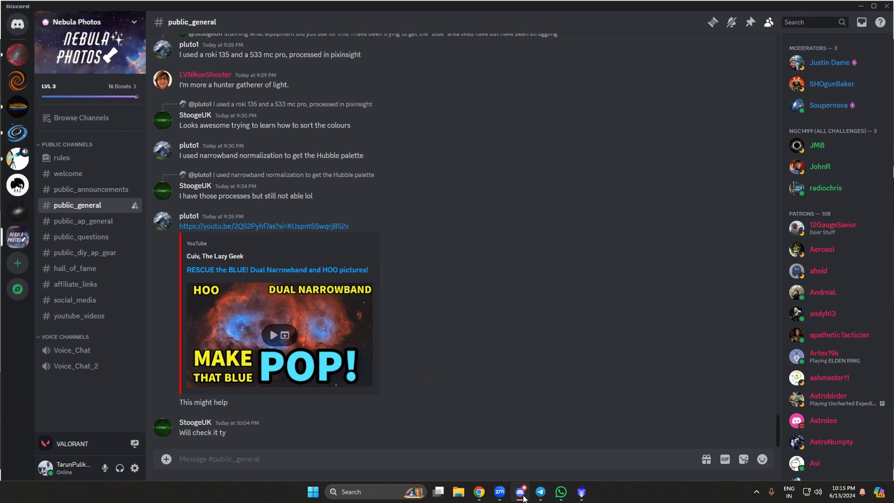
click(524, 497)
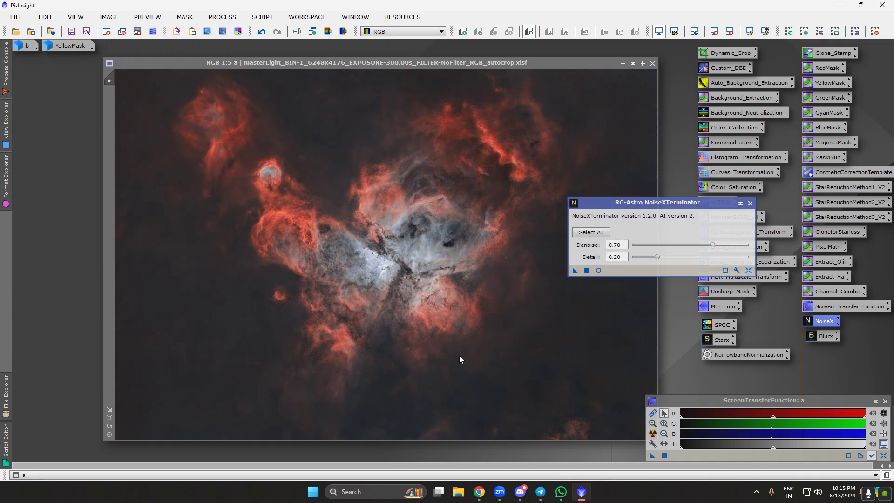
Step: Close NoiseXTerminator and zoom in and out on image a to check the denoising
click(751, 203)
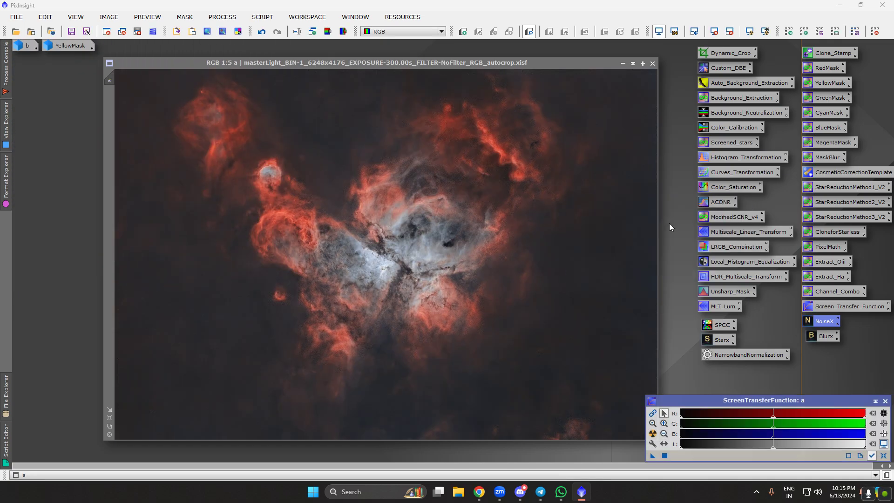
scroll(428, 256, up, 4)
scroll(420, 258, down, 4)
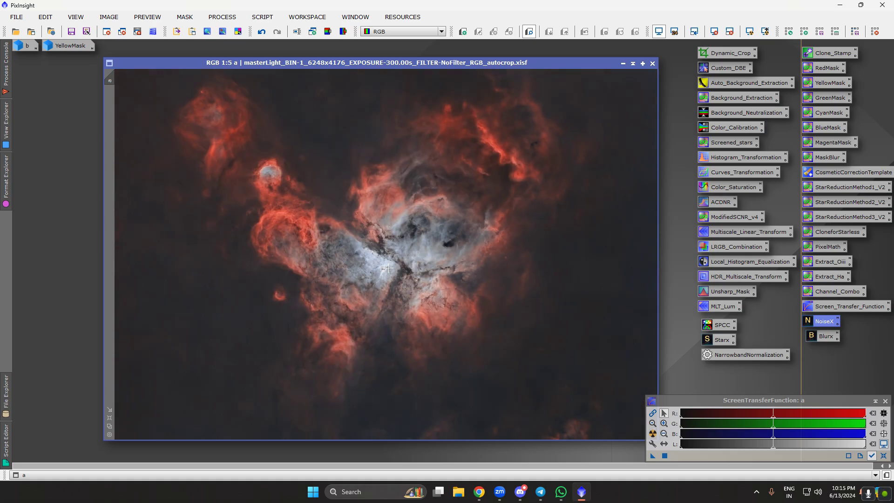
scroll(402, 262, up, 3)
scroll(402, 263, up, 1)
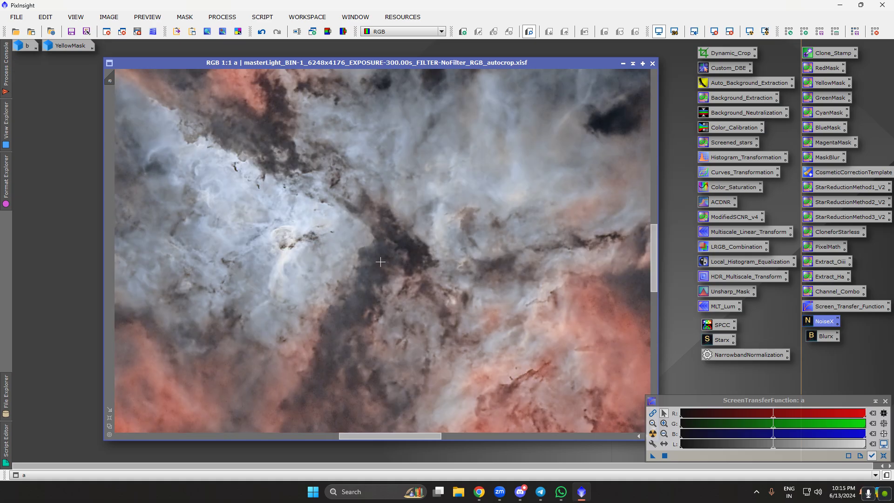
scroll(381, 262, down, 4)
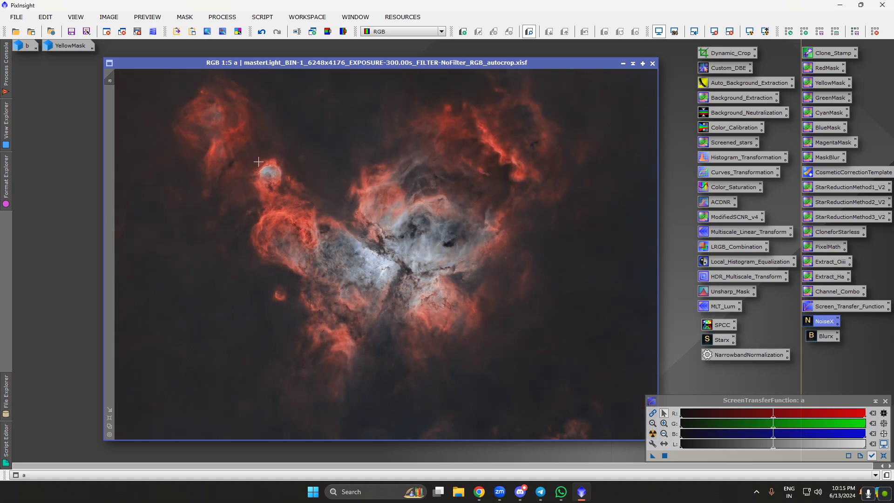
scroll(261, 166, up, 4)
scroll(280, 186, down, 6)
scroll(290, 201, up, 1)
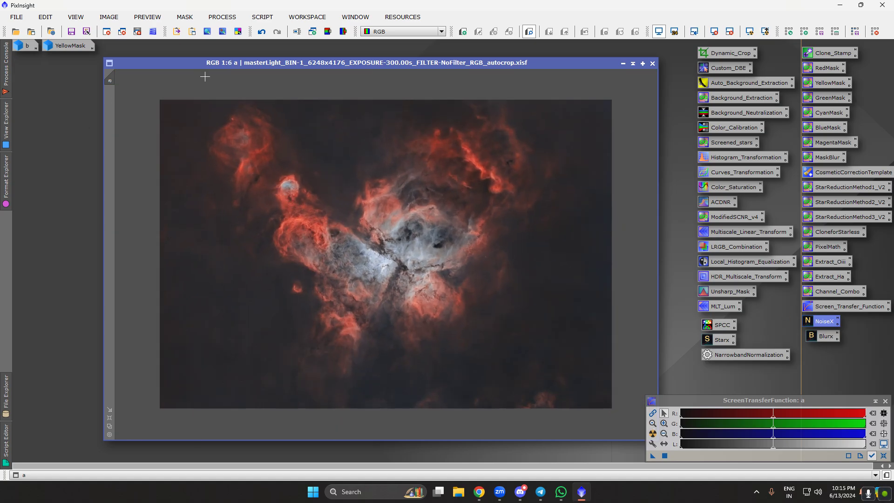
Step: Restore the minimised star-only image b and zoom in to inspect its stars
double_click(29, 45)
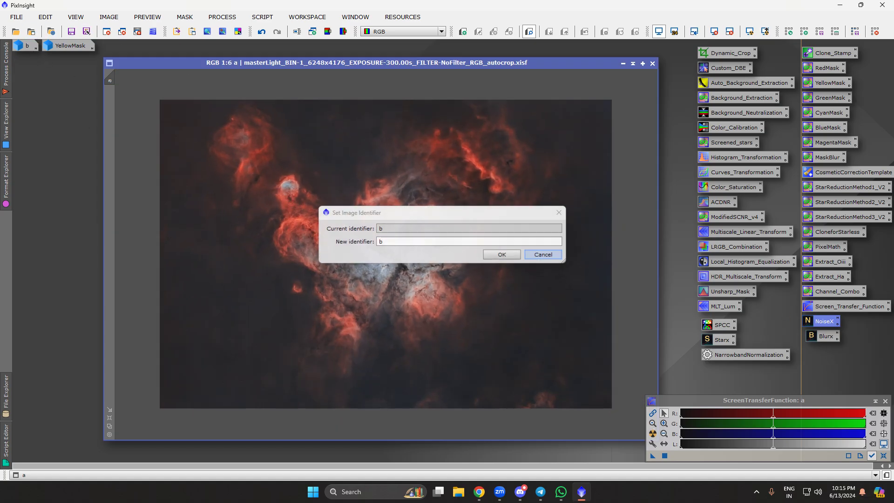
key(Escape)
double_click(20, 45)
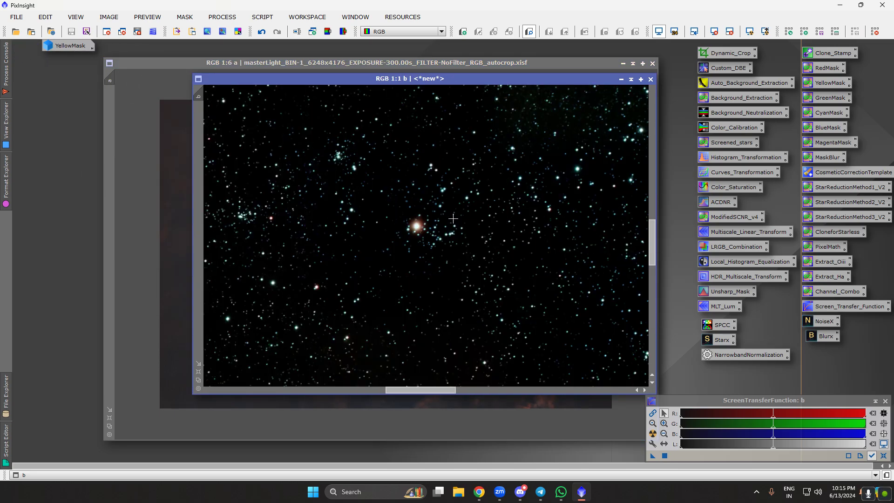
scroll(453, 218, down, 2)
scroll(456, 219, up, 2)
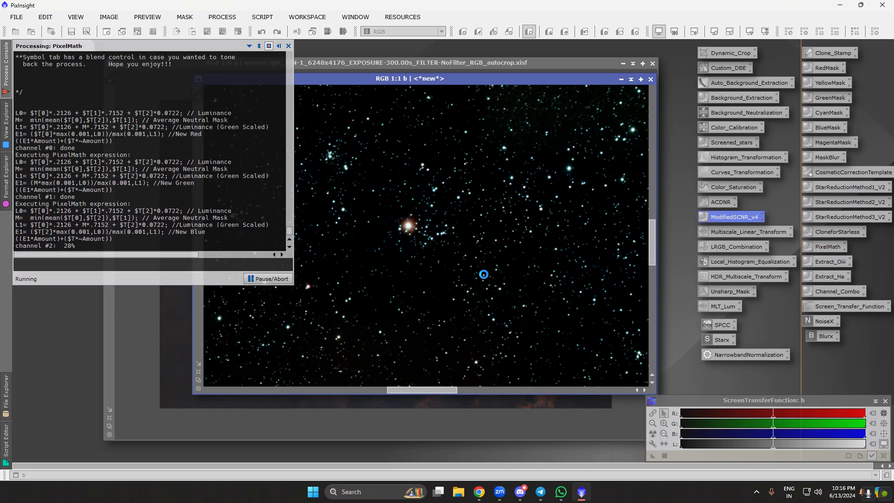
scroll(422, 240, up, 2)
scroll(421, 241, down, 5)
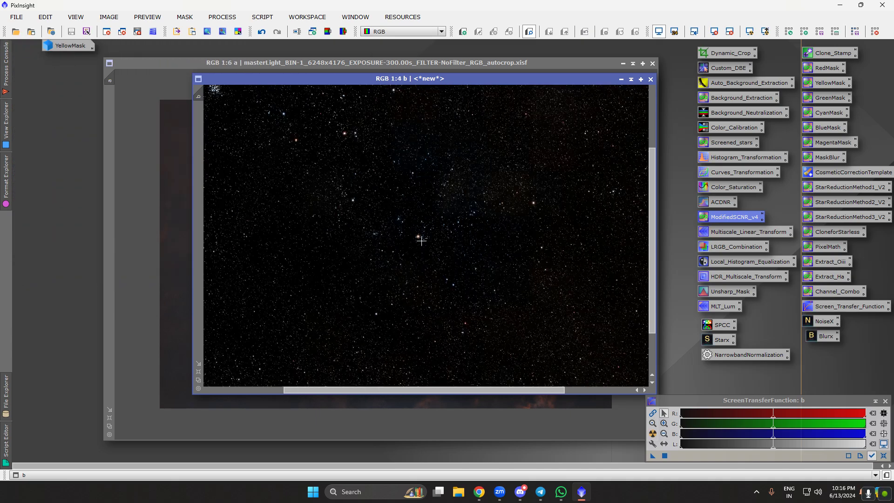
scroll(421, 241, down, 1)
Step: Move image b aside and apply the ModifiedSCNR_v4 green removal to nebula image a
drag(410, 78, 246, 76)
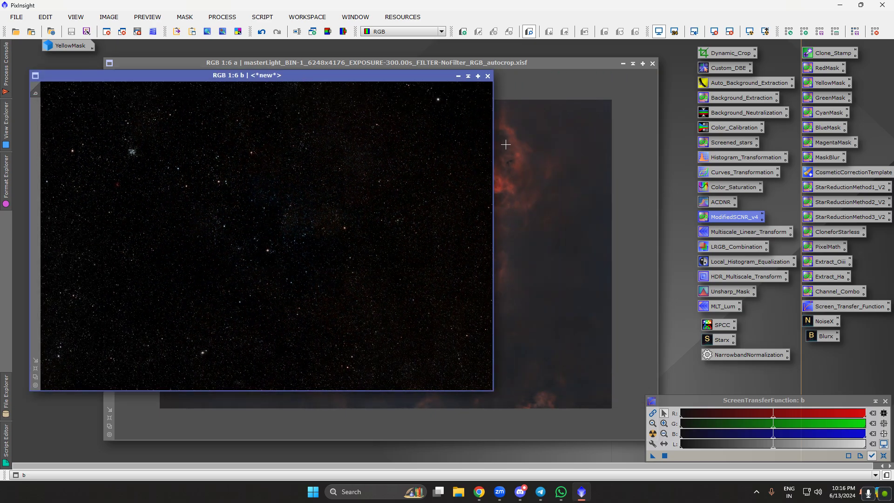
click(506, 143)
drag(725, 234, 523, 222)
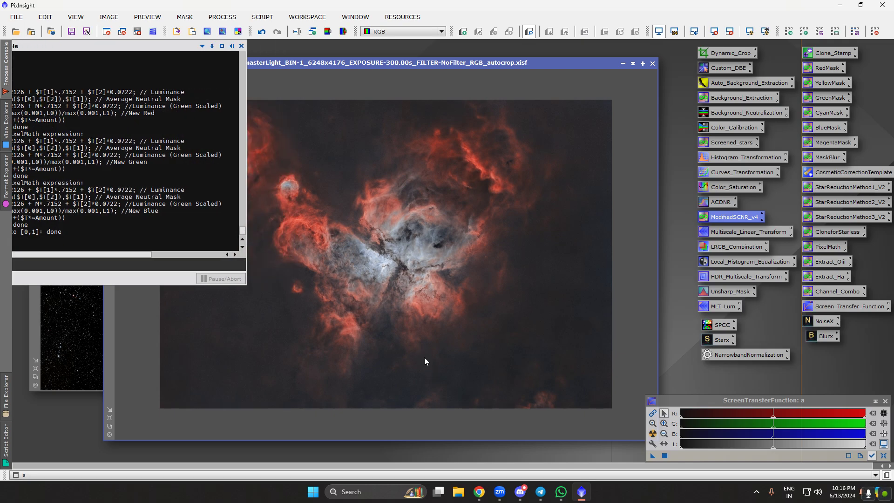
scroll(405, 277, up, 4)
scroll(399, 269, down, 3)
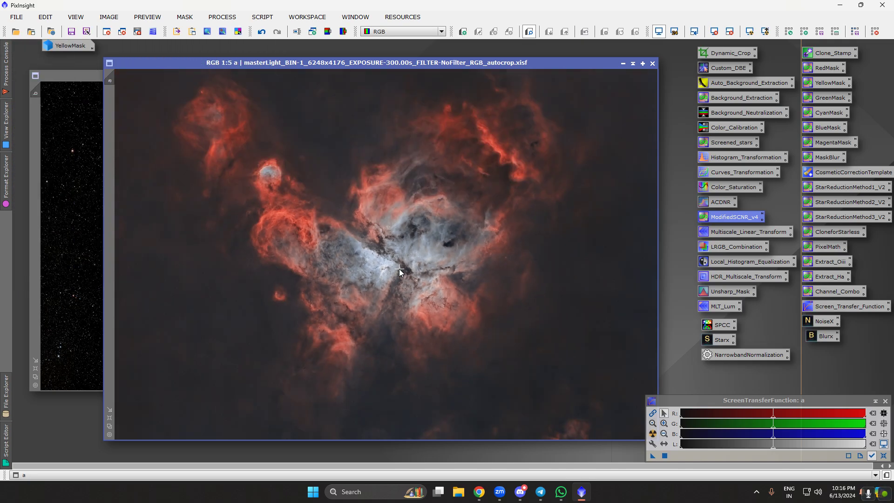
Step: Apply PixelMath expression b+a to image a to restore the stars across the nebula
click(91, 240)
click(539, 299)
double_click(826, 247)
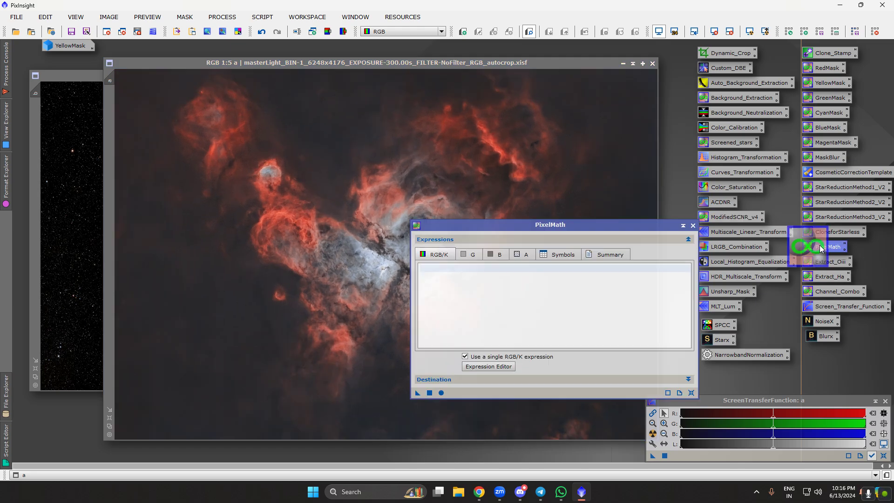
click(430, 393)
click(693, 226)
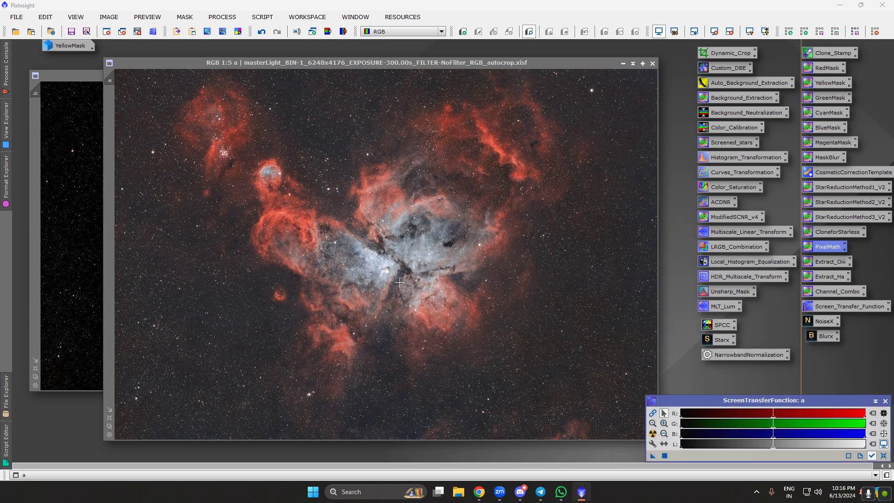
scroll(400, 275, up, 3)
scroll(400, 274, up, 1)
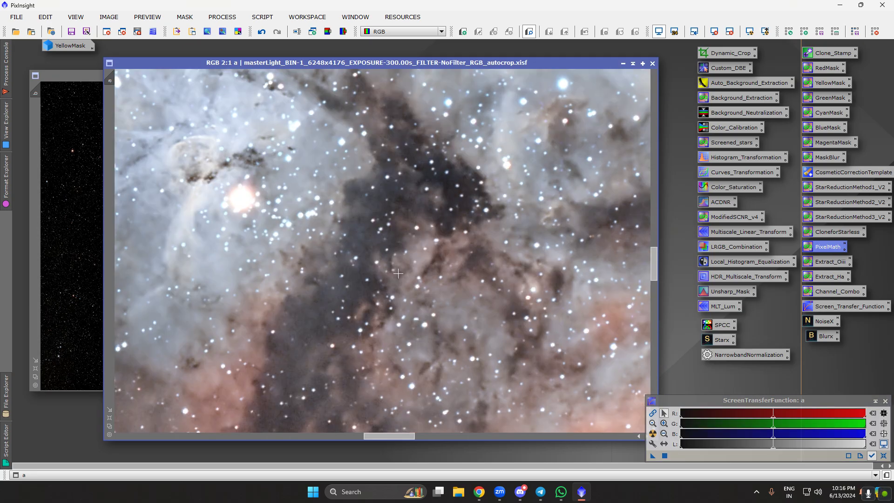
scroll(400, 274, down, 5)
click(110, 418)
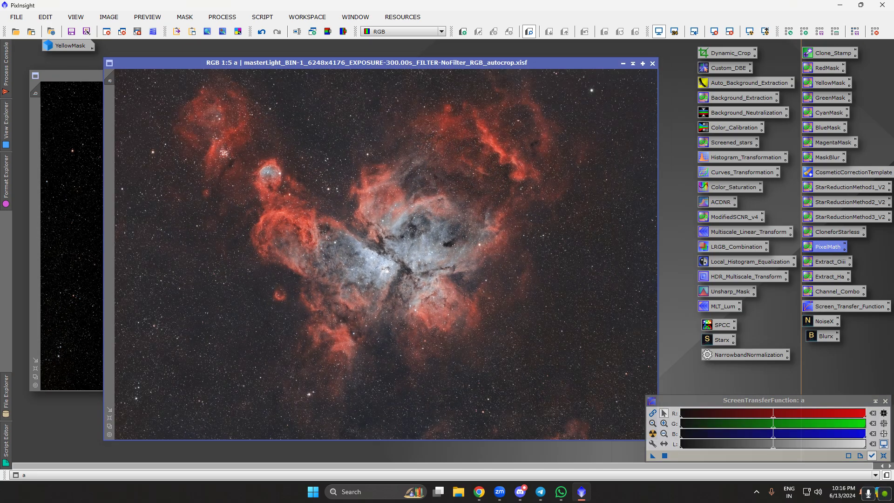